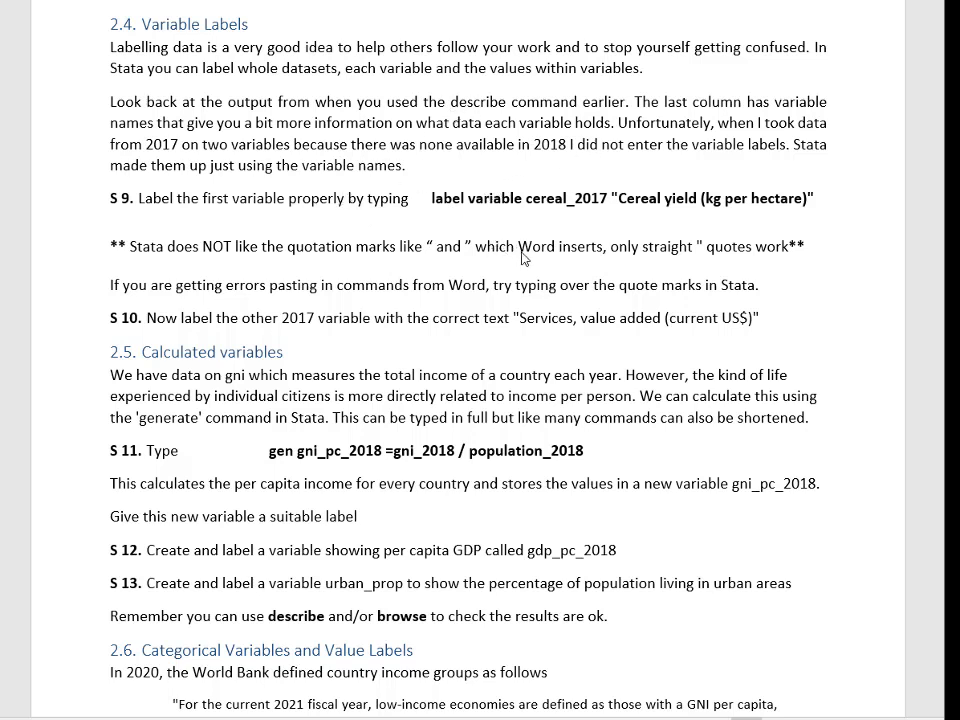
Step: Copy the S 9 command from the Word worksheet and run it in Stata to label cereal_2017 "Cereal yield (kg per hectare)"
{"action": "key", "text": "alt+Tab"}
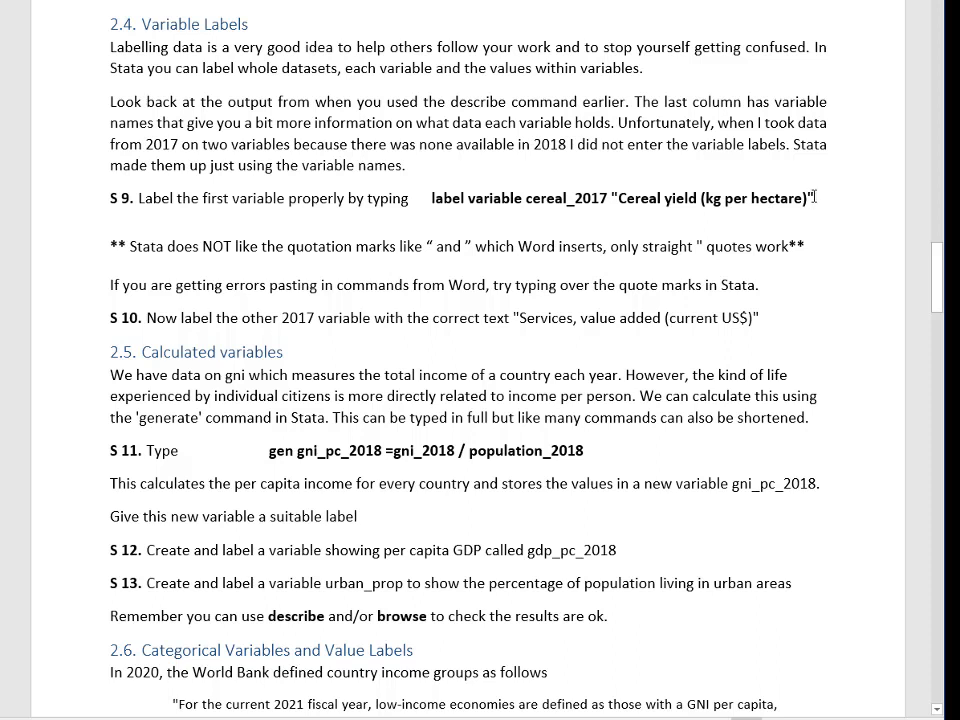
{"action": "left_click_drag", "start_coordinate": [815, 198], "coordinate": [446, 199]}
{"action": "key", "text": "ctrl+c"}
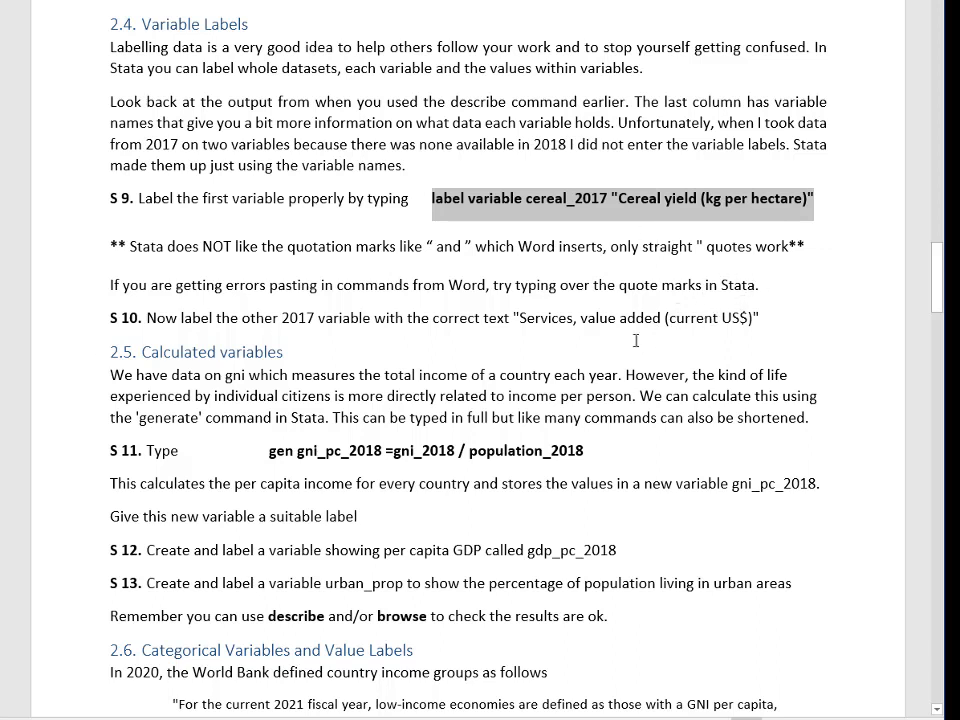
{"action": "left_click", "coordinate": [659, 284]}
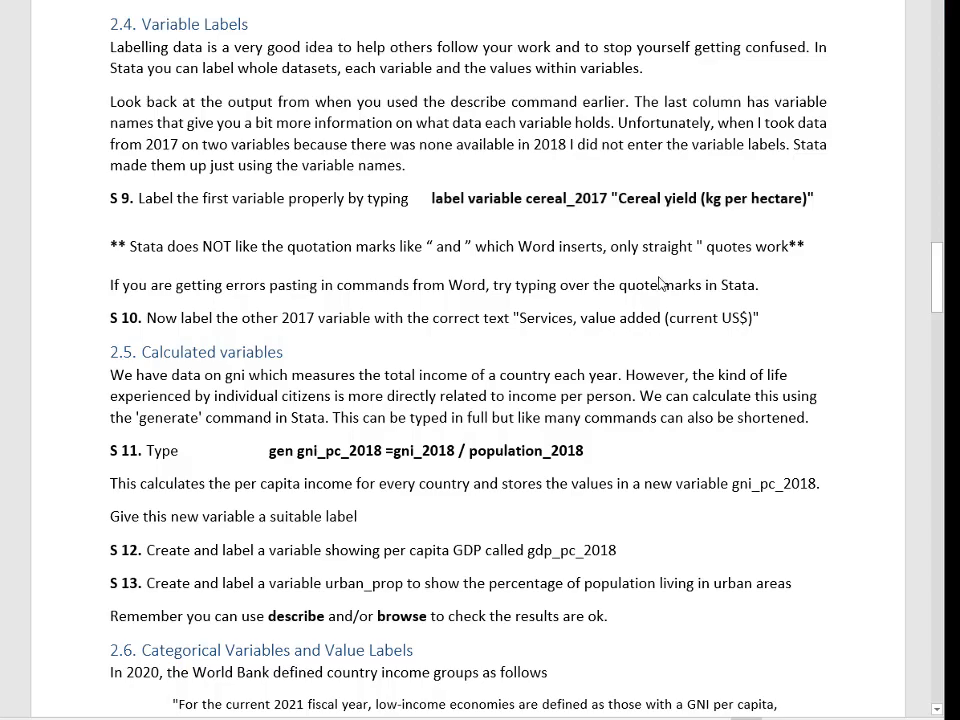
{"action": "key", "text": "alt+Tab"}
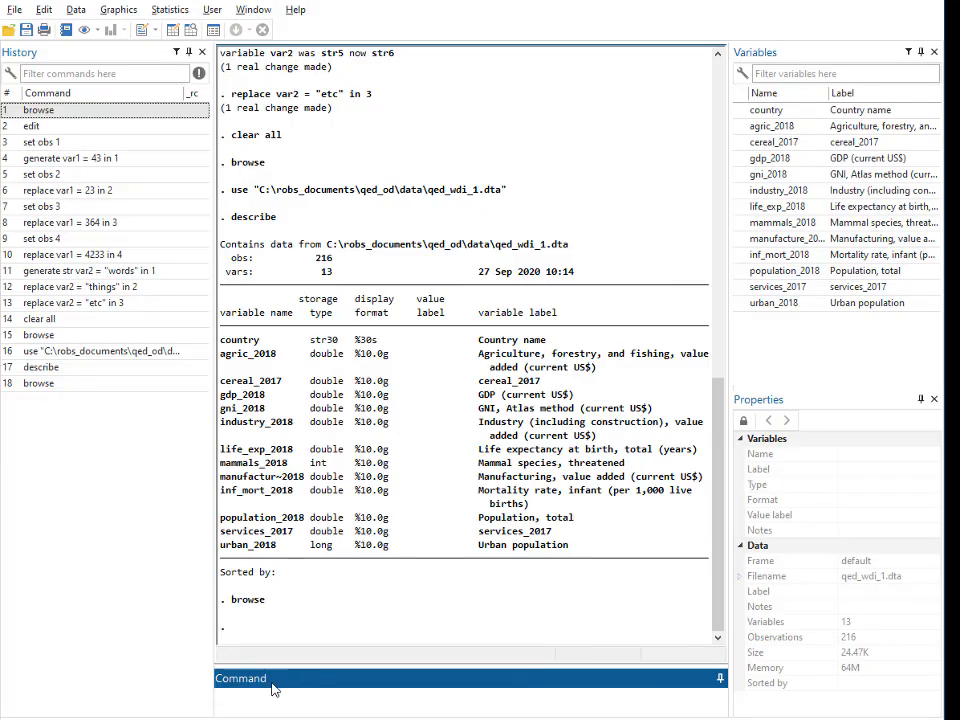
{"action": "key", "text": "ctrl+v"}
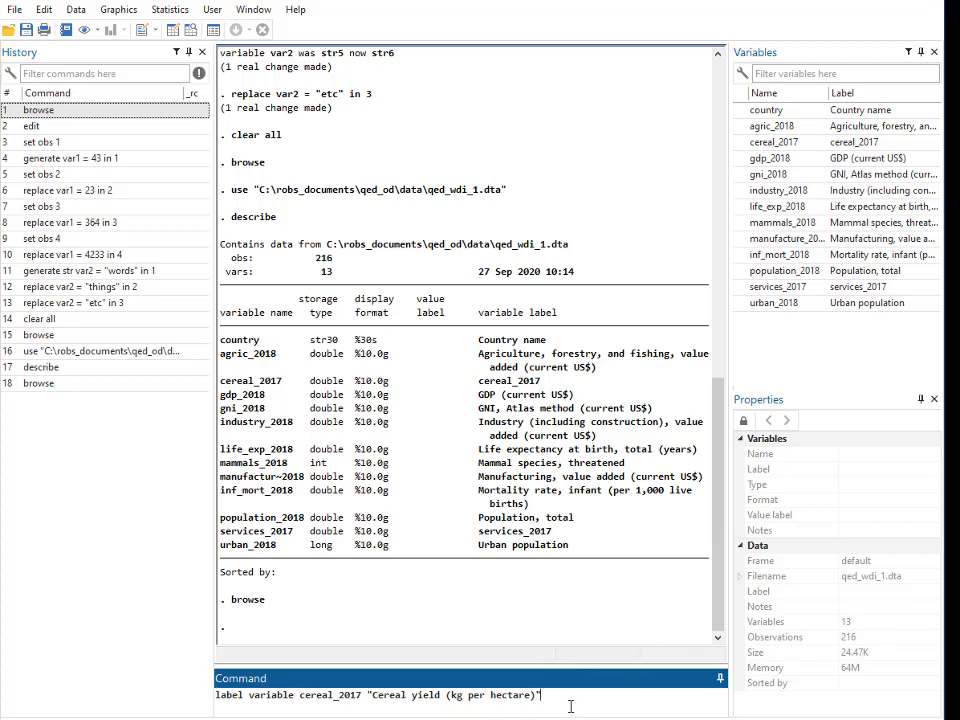
{"action": "key", "text": "Return"}
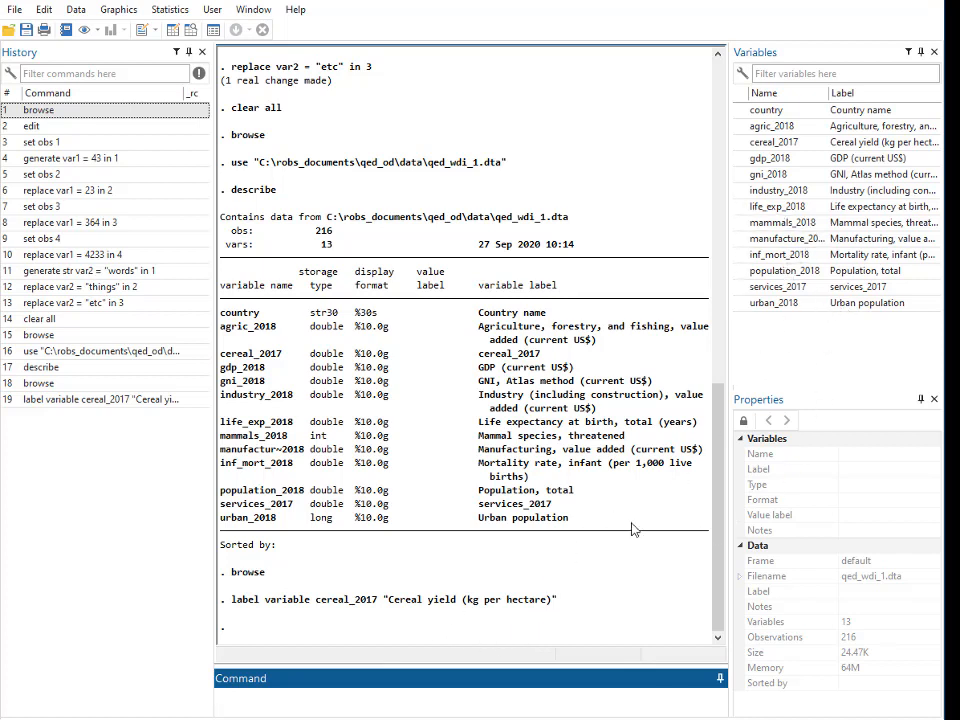
{"action": "left_click", "coordinate": [854, 143]}
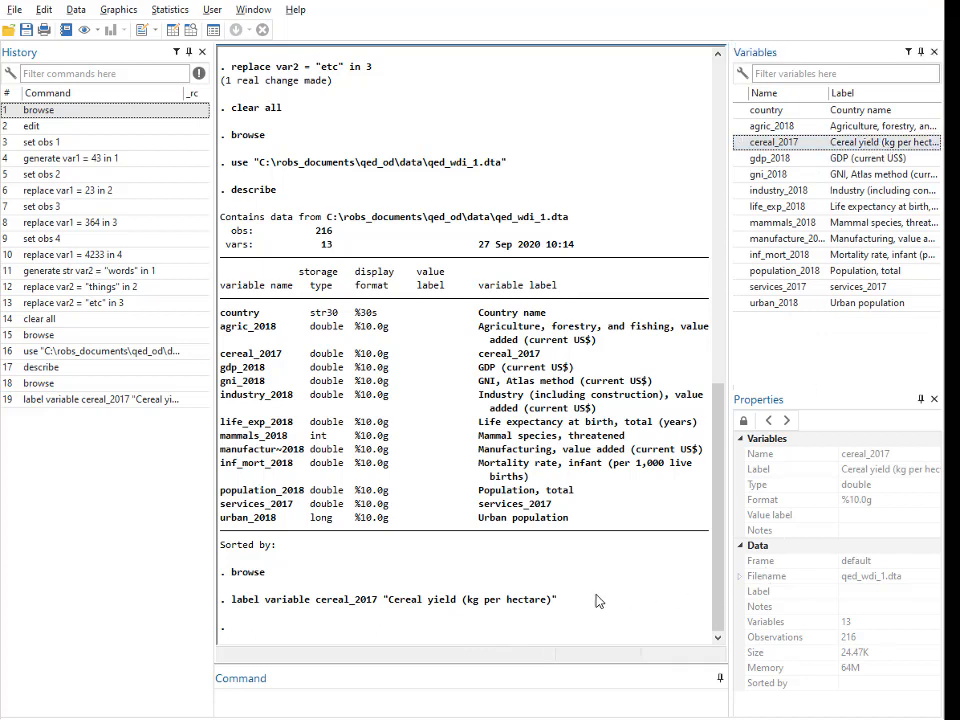
Step: Copy the S 10 label text from Word and substitute "Services, value added (current US$)" for the label in Stata's recalled cereal_2017 command
{"action": "key", "text": "alt+Tab"}
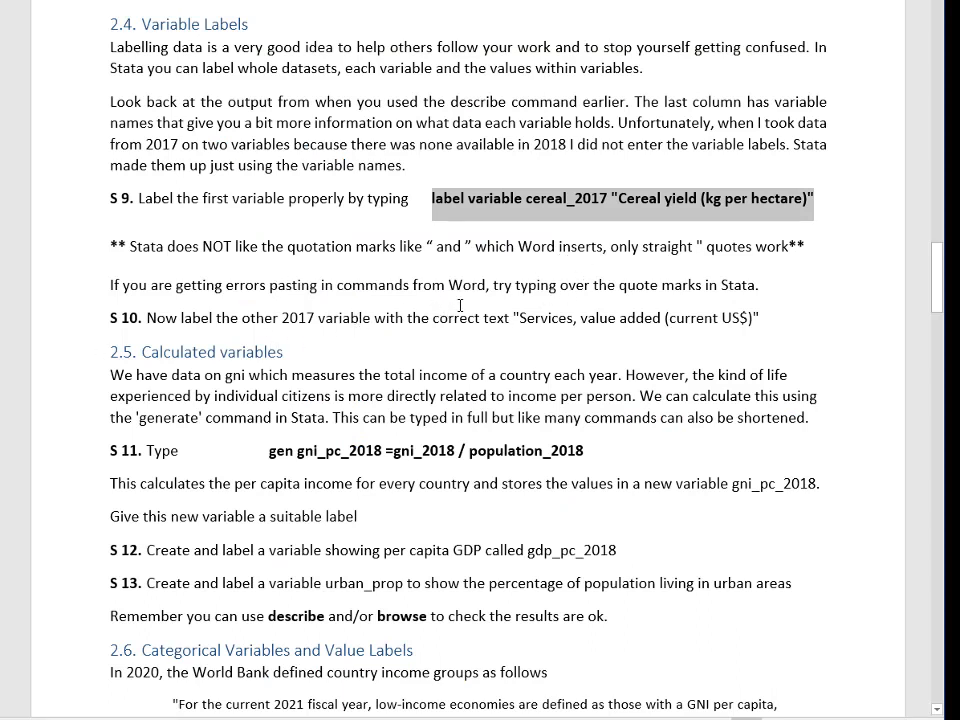
{"action": "left_click_drag", "start_coordinate": [758, 318], "coordinate": [513, 319]}
{"action": "key", "text": "ctrl+c"}
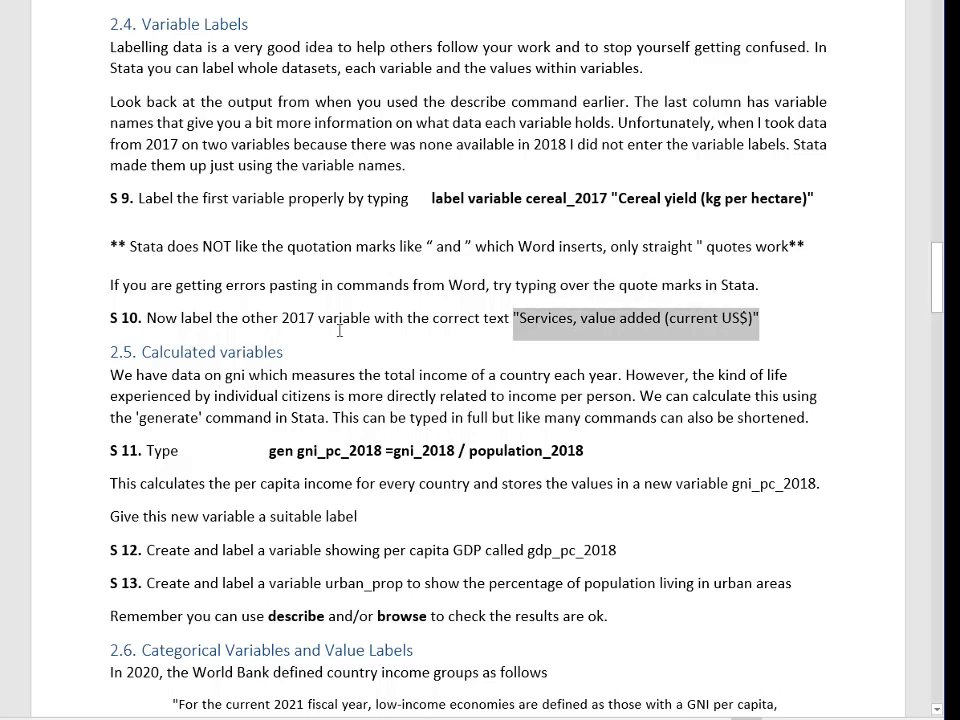
{"action": "key", "text": "alt+Tab"}
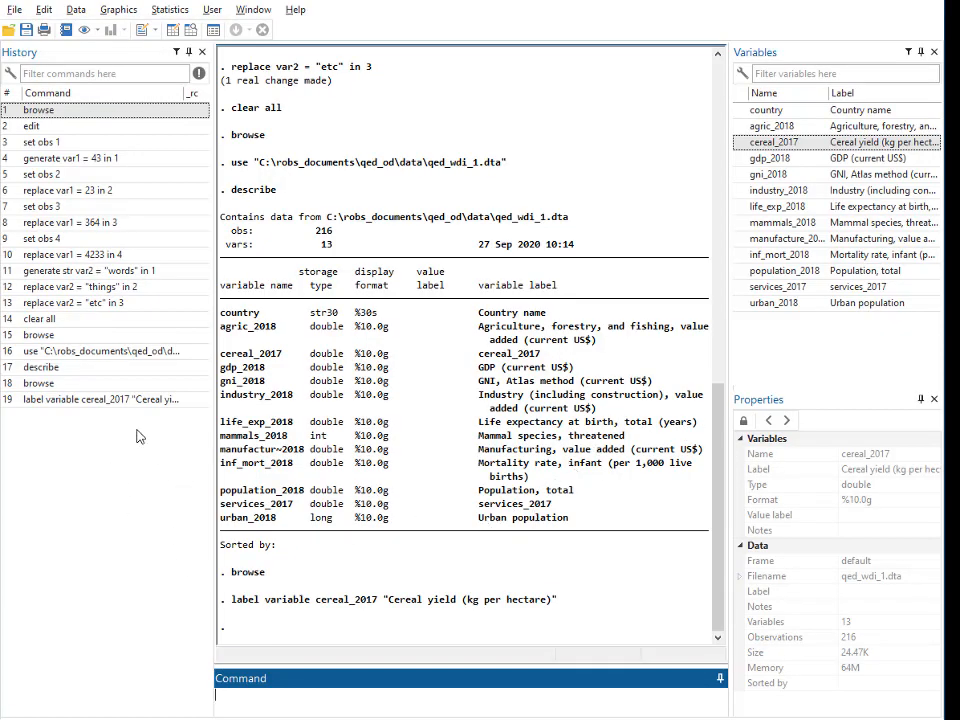
{"action": "left_click", "coordinate": [62, 399]}
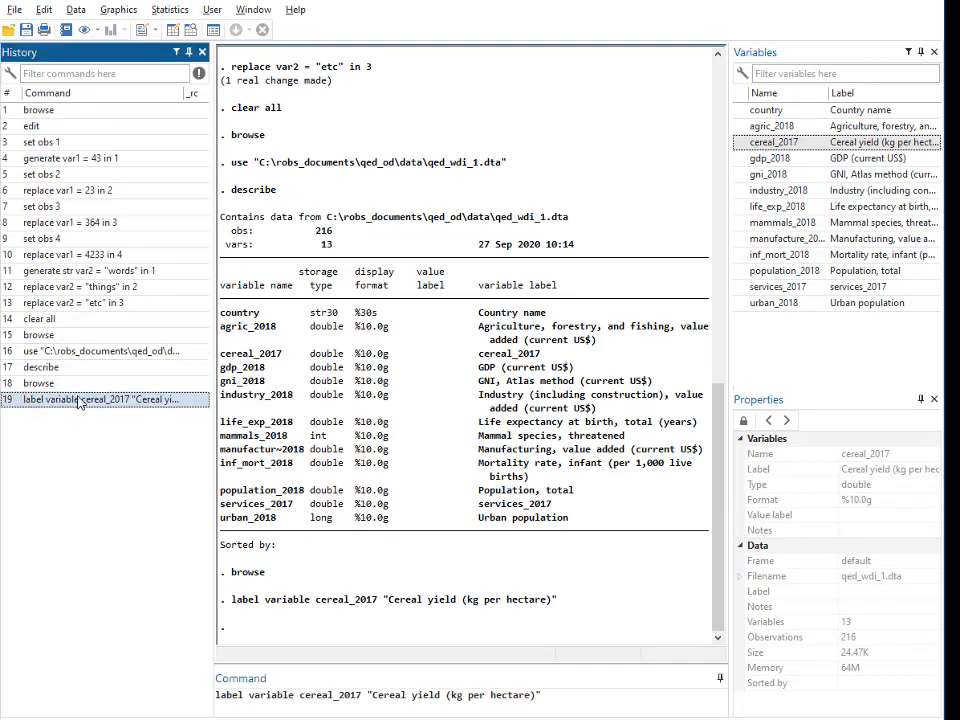
{"action": "left_click", "coordinate": [530, 696]}
{"action": "left_click_drag", "start_coordinate": [547, 694], "coordinate": [367, 695]}
{"action": "key", "text": "ctrl+v"}
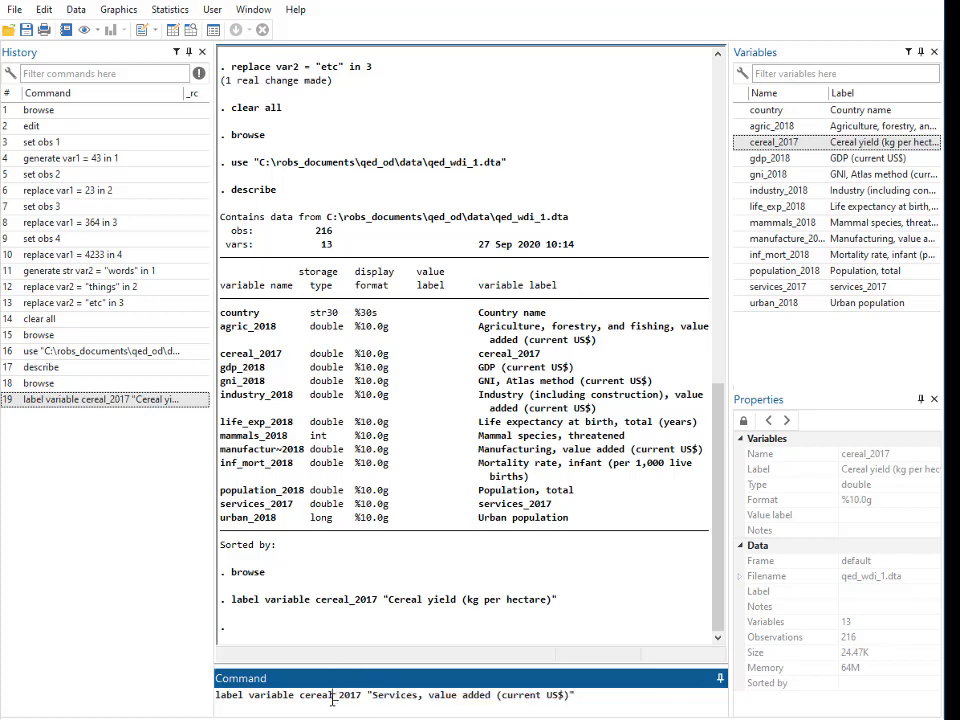
Step: Change the command's variable to services_2017, run it, and inspect the variable's properties
{"action": "left_click_drag", "start_coordinate": [333, 697], "coordinate": [298, 695]}
{"action": "type", "text": "servic"}
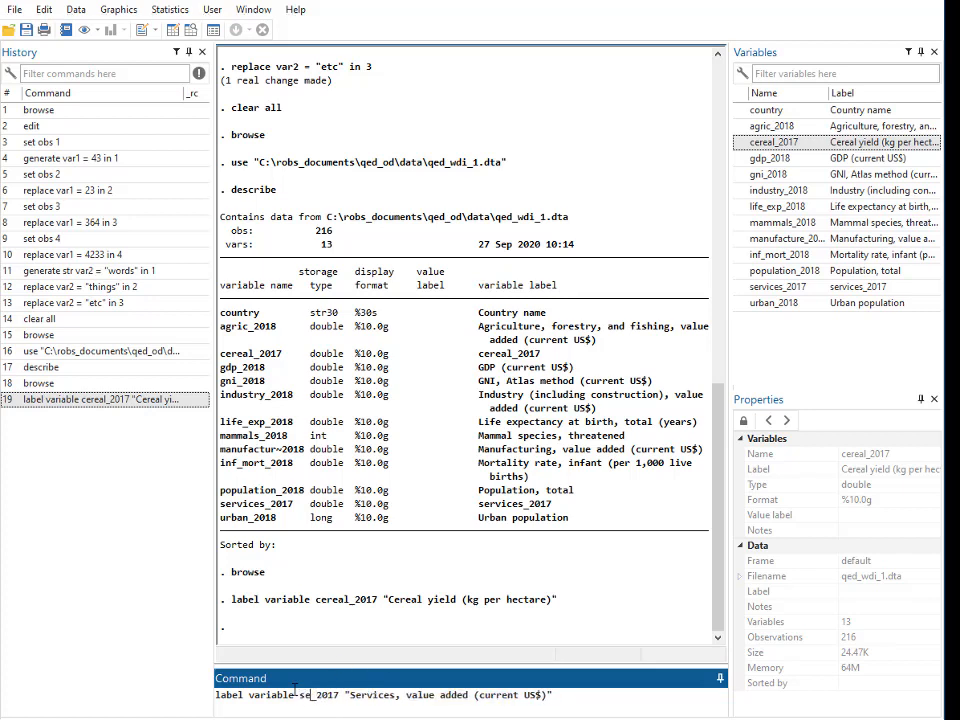
{"action": "type", "text": "es"}
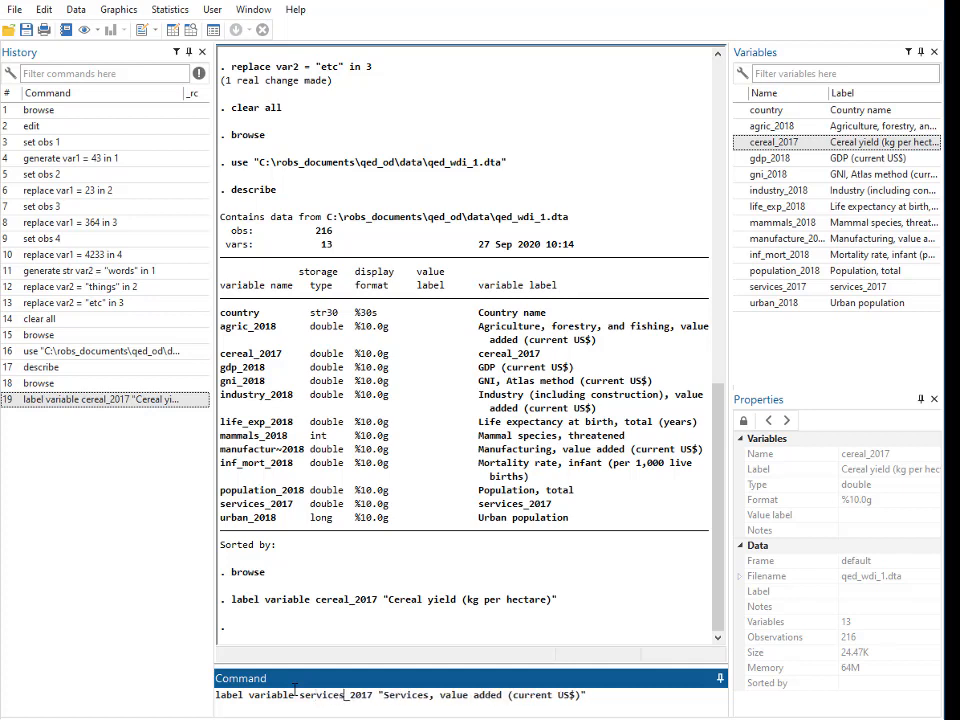
{"action": "left_click", "coordinate": [619, 695]}
{"action": "key", "text": "Return"}
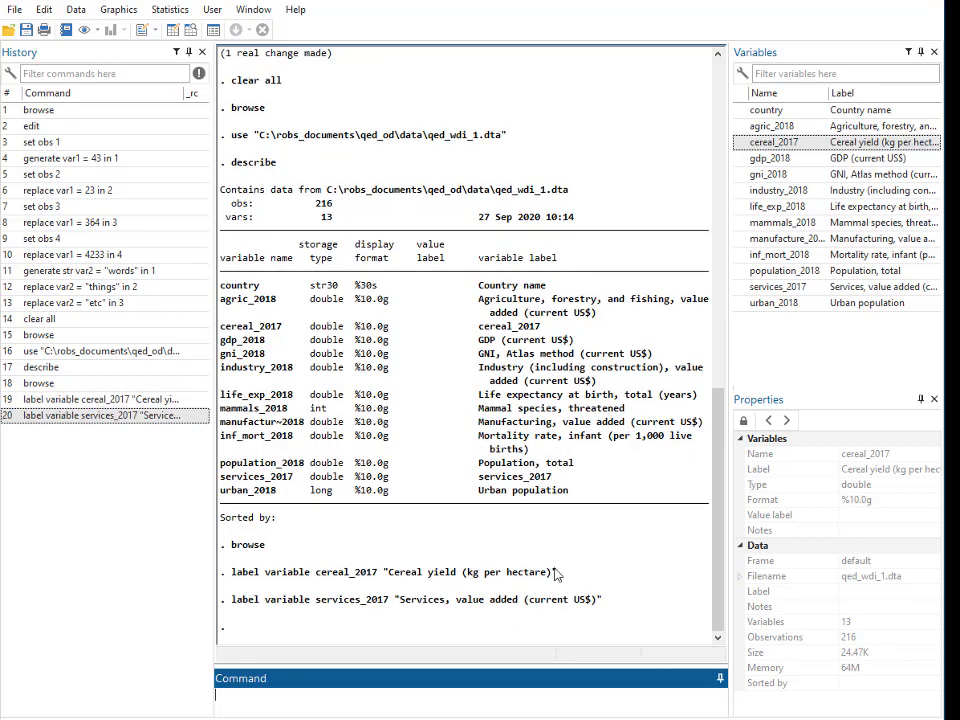
{"action": "left_click", "coordinate": [904, 287]}
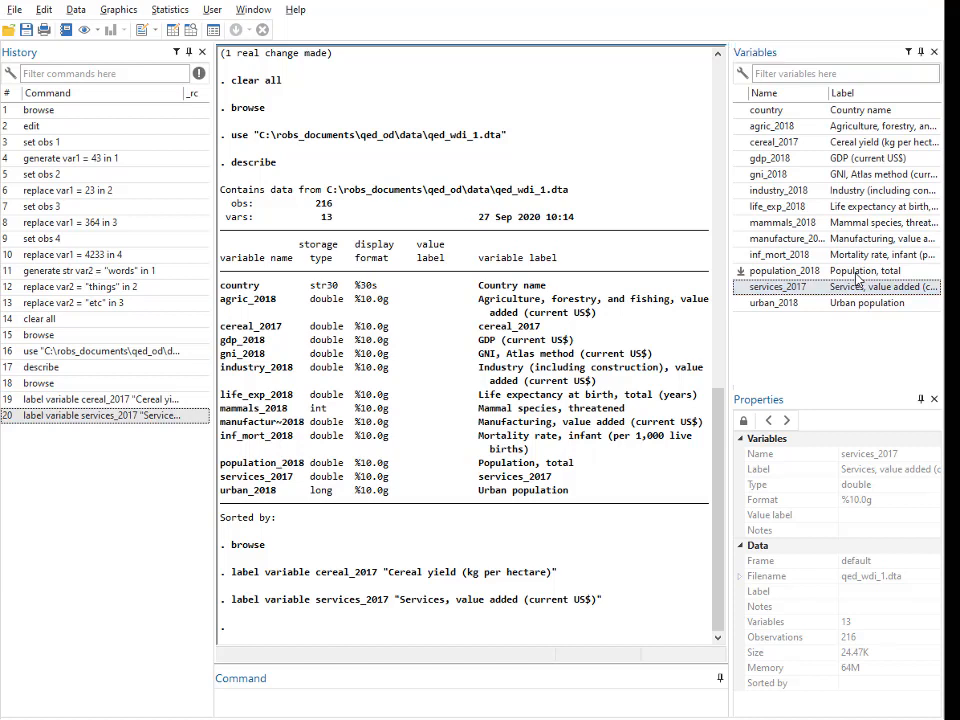
Step: Copy the S 11 command "gen gni_pc_2018 =gni_2018 / population_2018" from the Word worksheet into Stata's command line
{"action": "key", "text": "alt+Tab"}
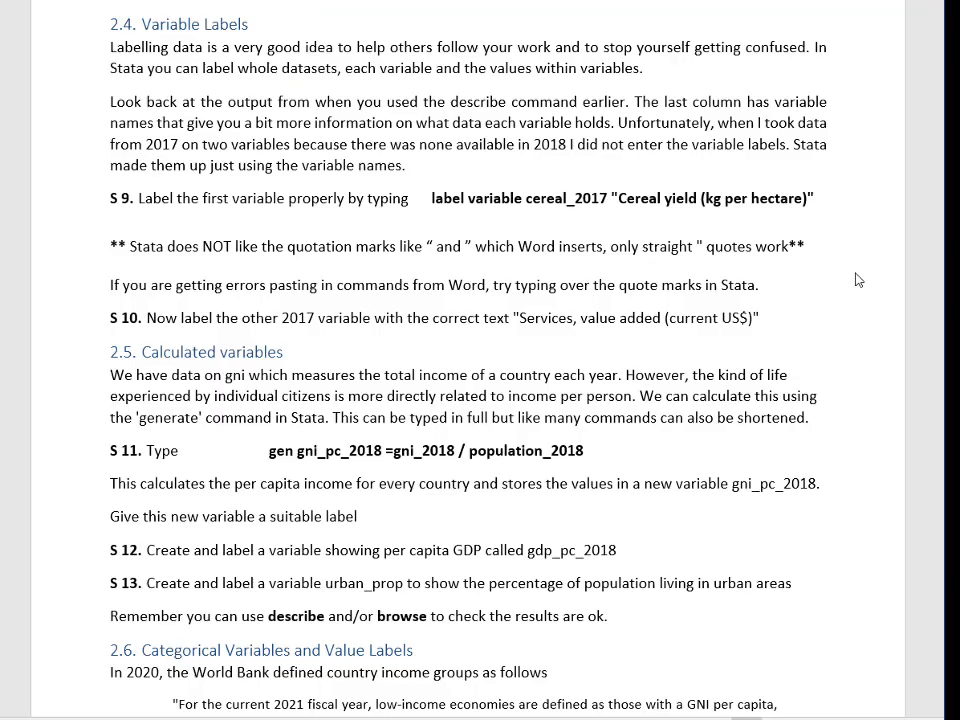
{"action": "left_click_drag", "start_coordinate": [514, 318], "coordinate": [759, 318]}
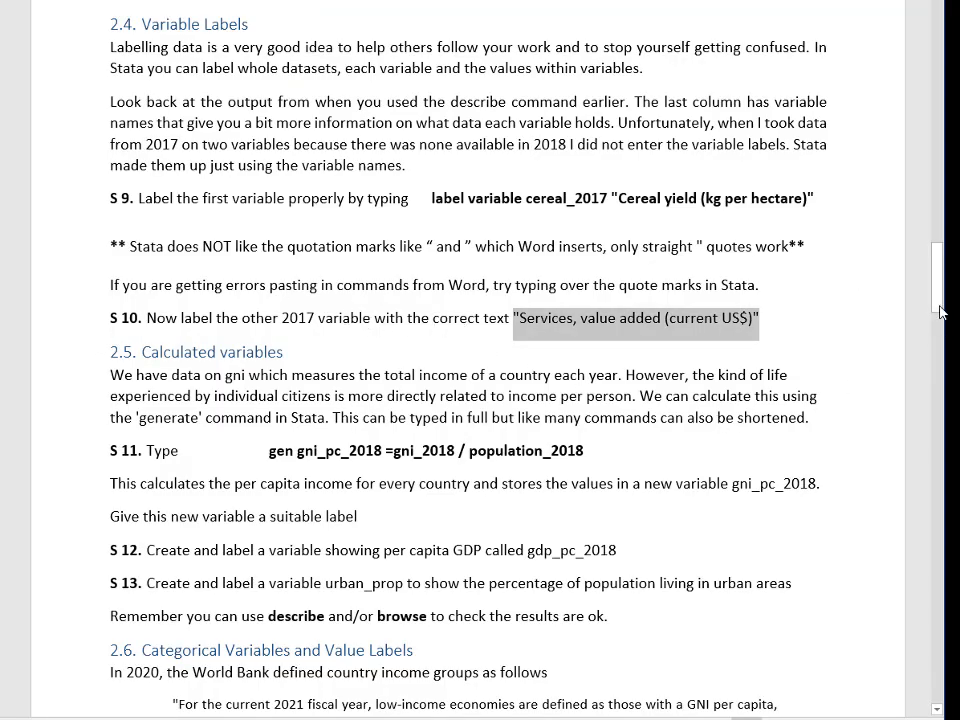
{"action": "left_click_drag", "start_coordinate": [938, 296], "coordinate": [940, 326]}
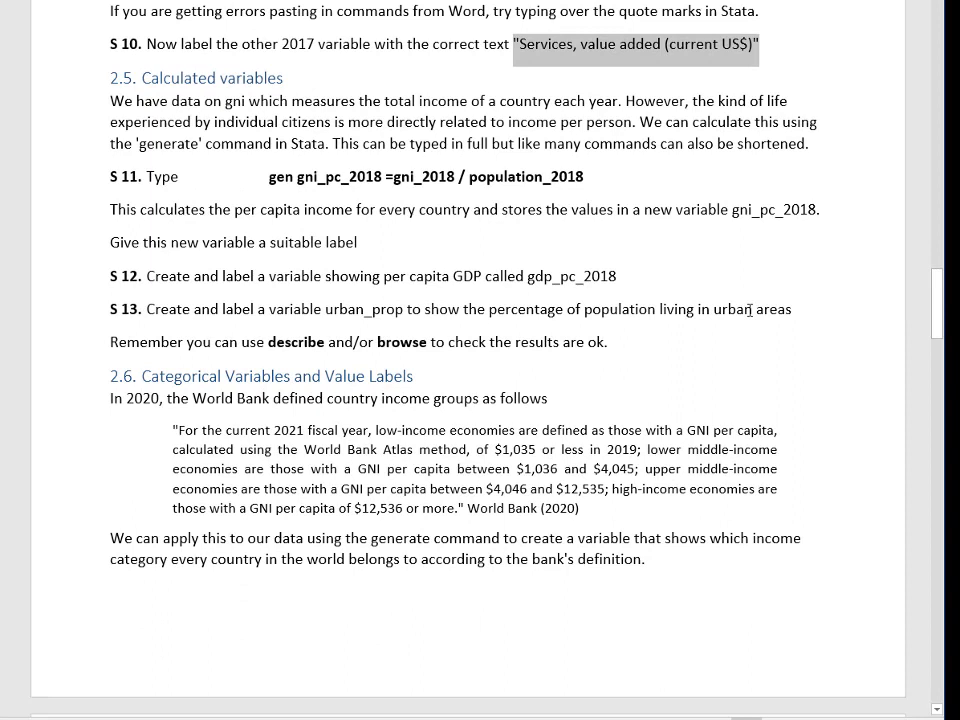
{"action": "left_click", "coordinate": [750, 177]}
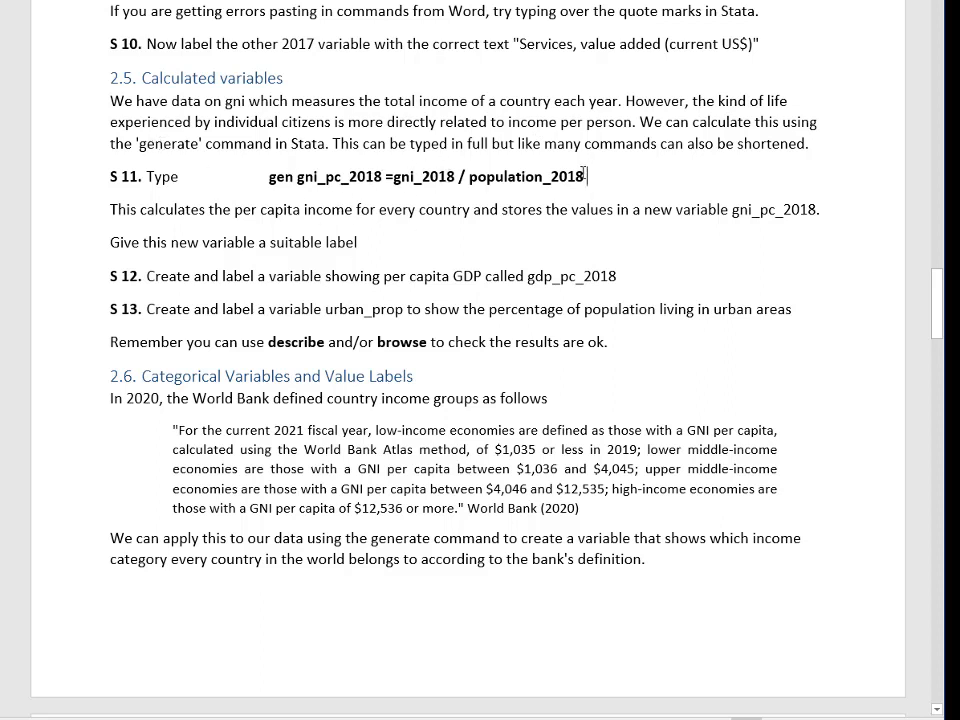
{"action": "left_click_drag", "start_coordinate": [575, 176], "coordinate": [269, 178]}
{"action": "key", "text": "ctrl+c"}
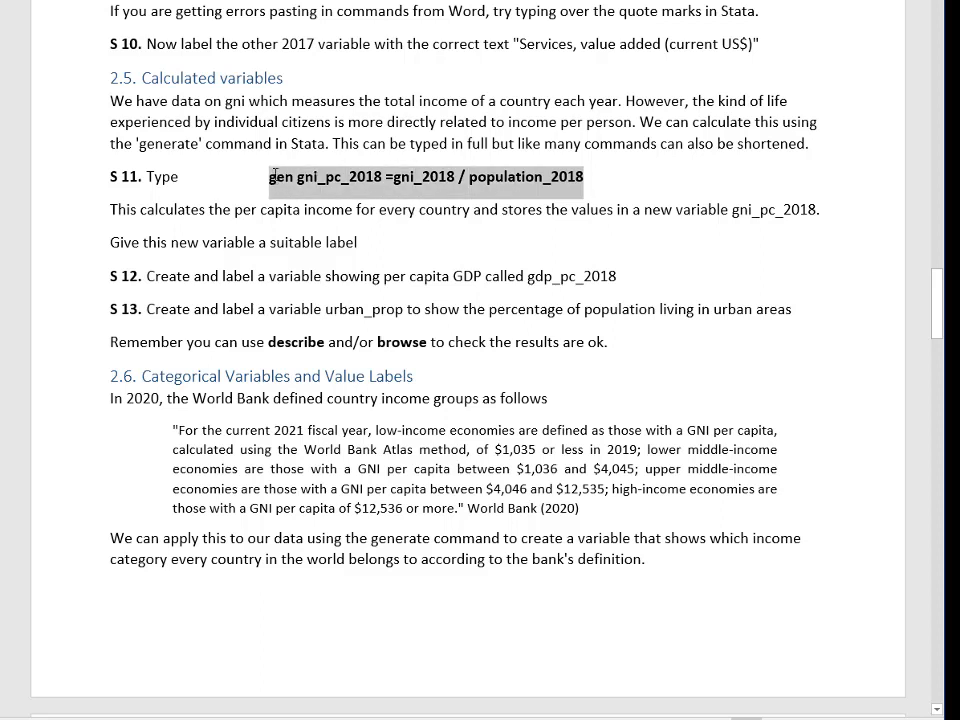
{"action": "left_click", "coordinate": [476, 371]}
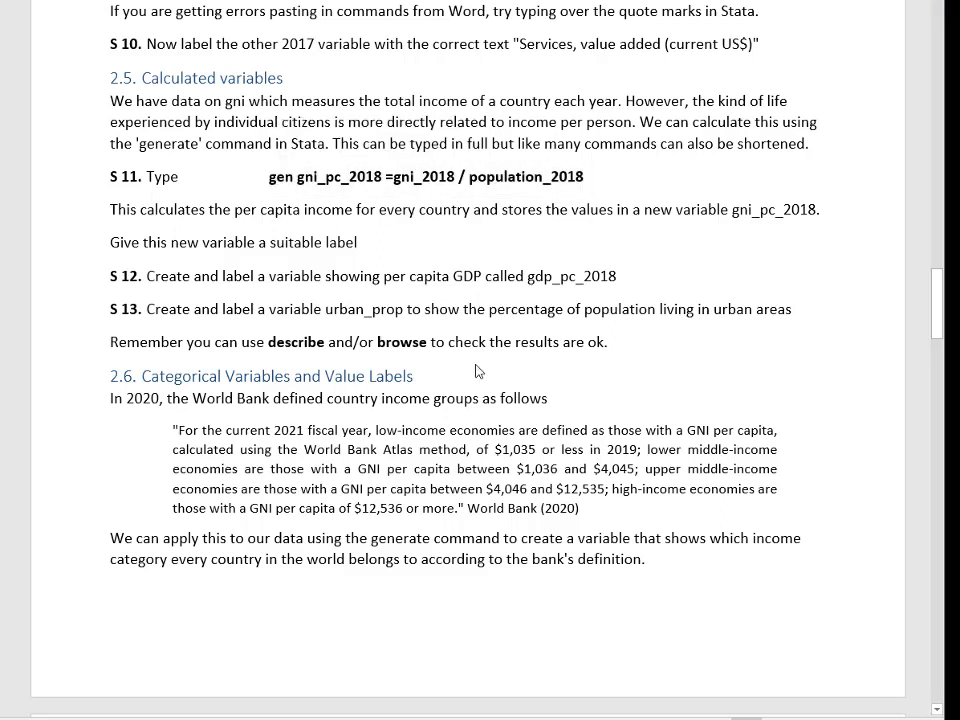
{"action": "key", "text": "alt+Tab"}
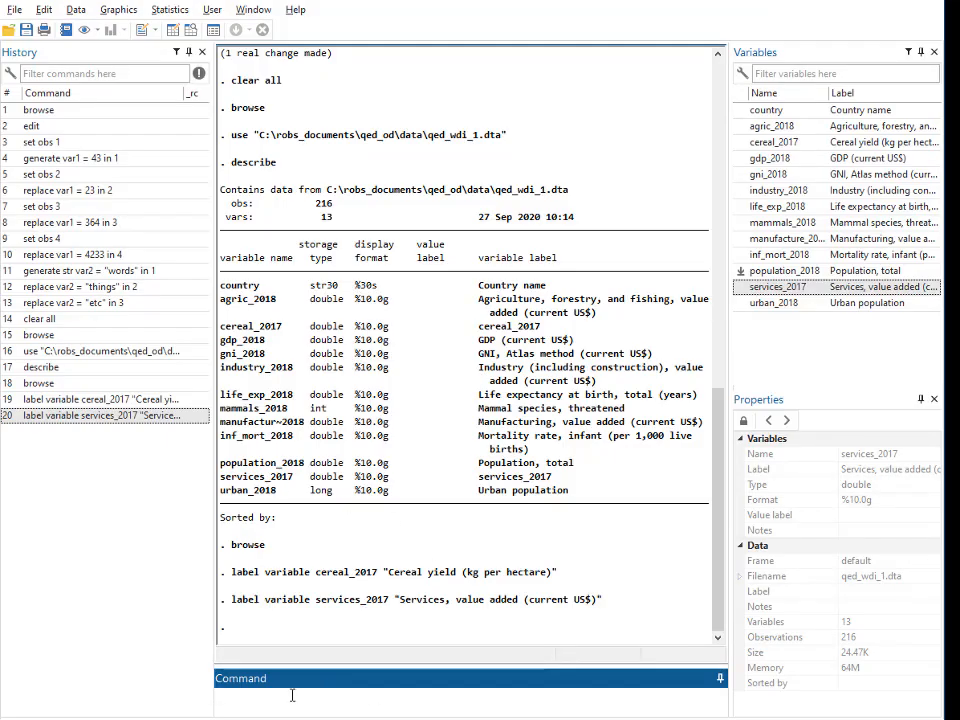
{"action": "key", "text": "ctrl+v"}
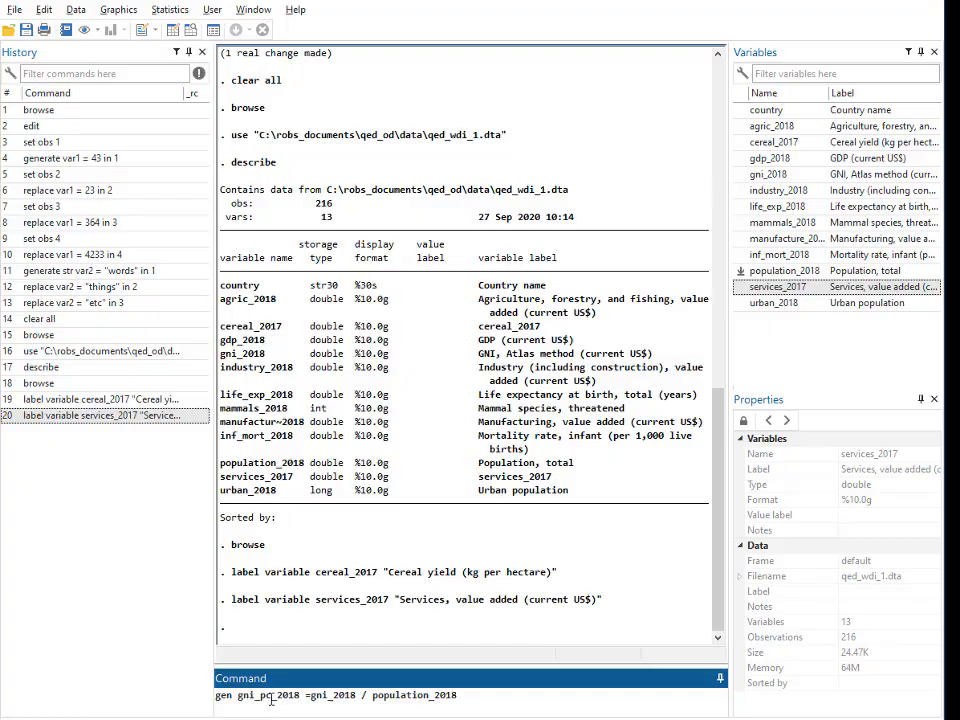
Step: Review the S 11 formula in Word and run the prepared gen command in Stata to create gni_pc_2018
{"action": "key", "text": "alt+Tab"}
{"action": "left_click", "coordinate": [385, 177]}
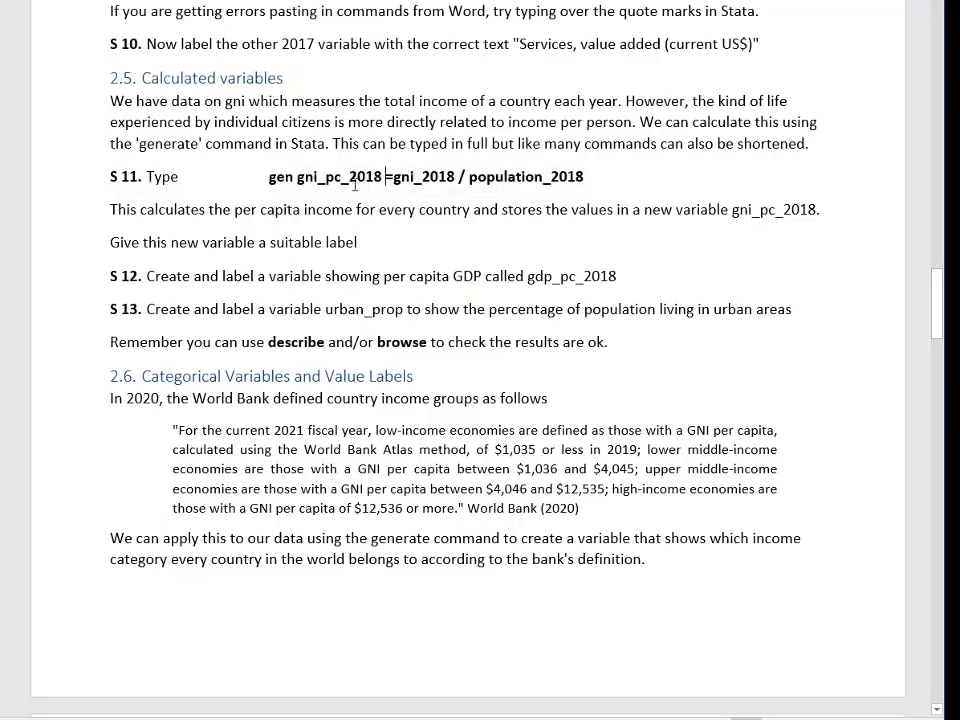
{"action": "double_click", "coordinate": [299, 177]}
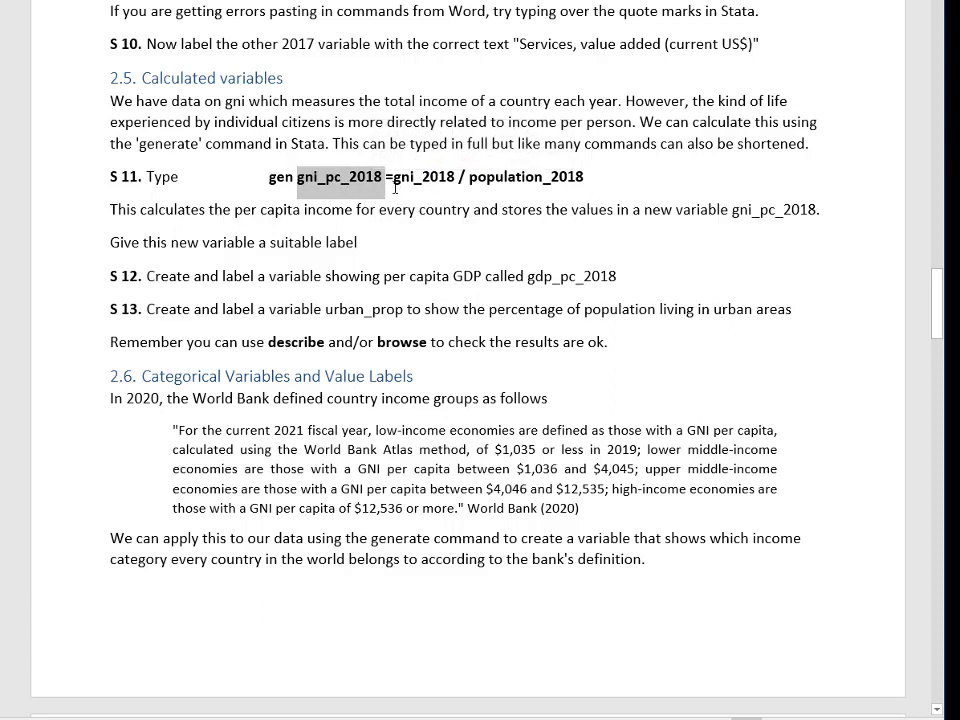
{"action": "left_click", "coordinate": [609, 190]}
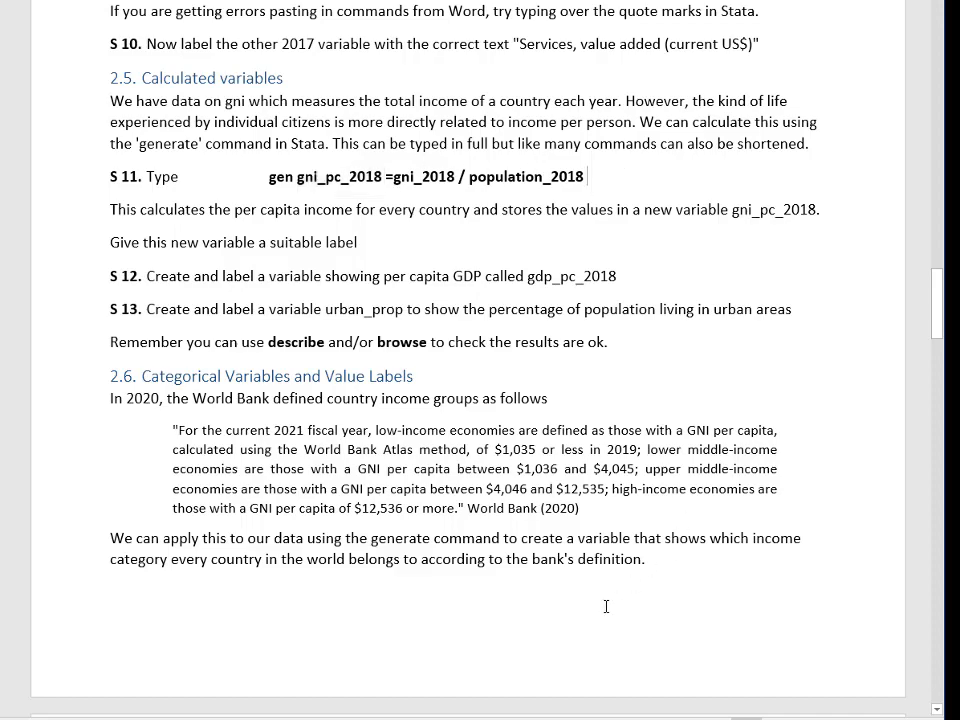
{"action": "key", "text": "alt+Tab"}
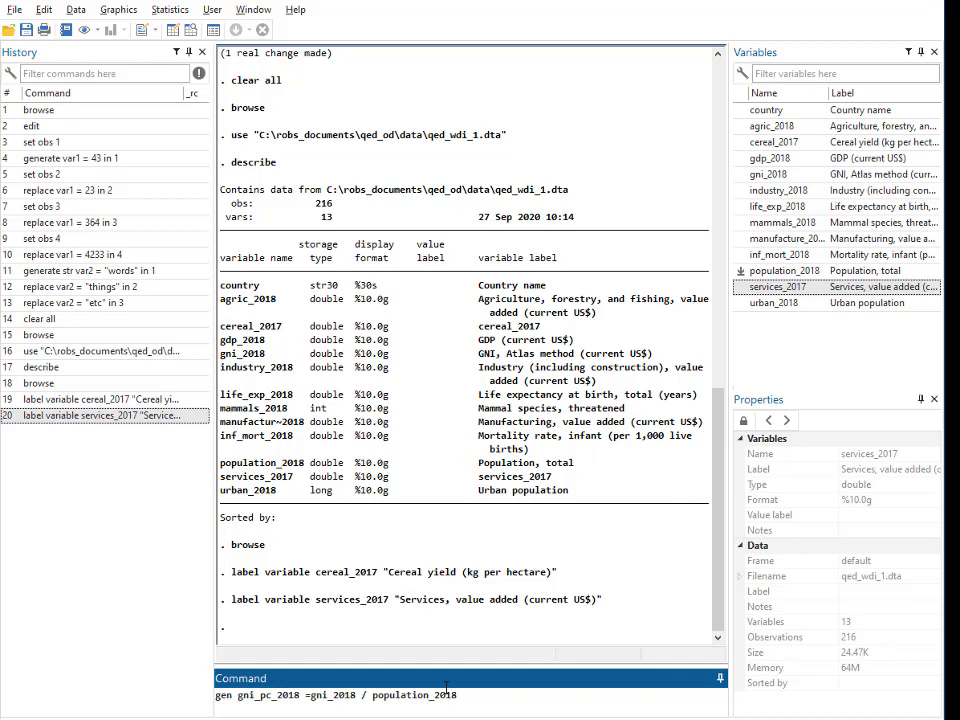
{"action": "key", "text": "Return"}
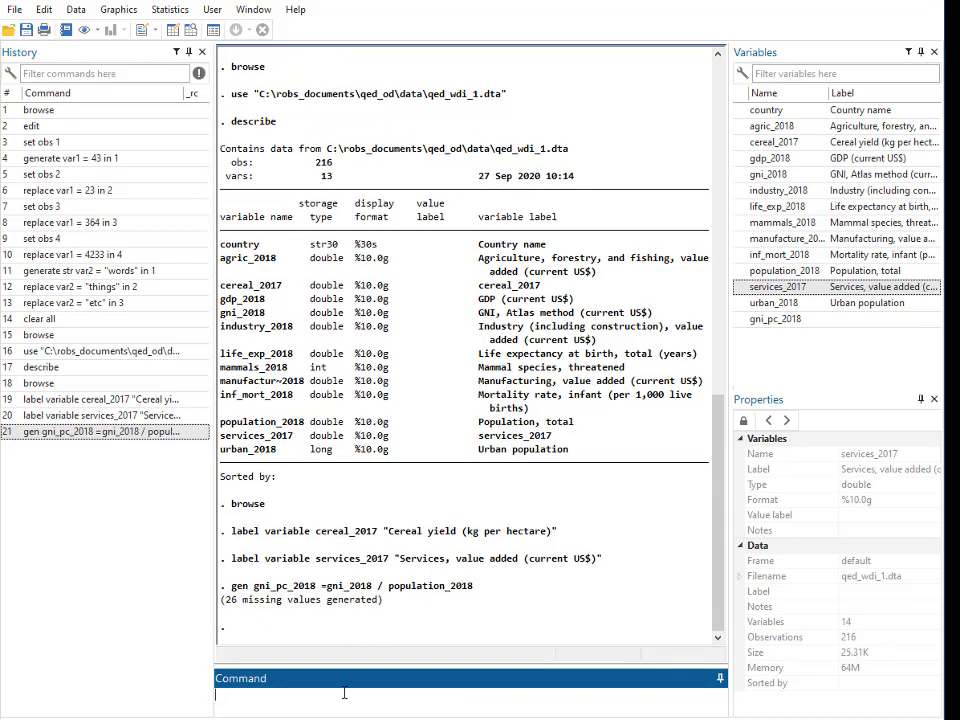
Step: Check task S 12 in the Word worksheet and recall Stata's gni_pc_2018 gen command, changing its new variable name to gdp_pc_2018
{"action": "key", "text": "alt+Tab"}
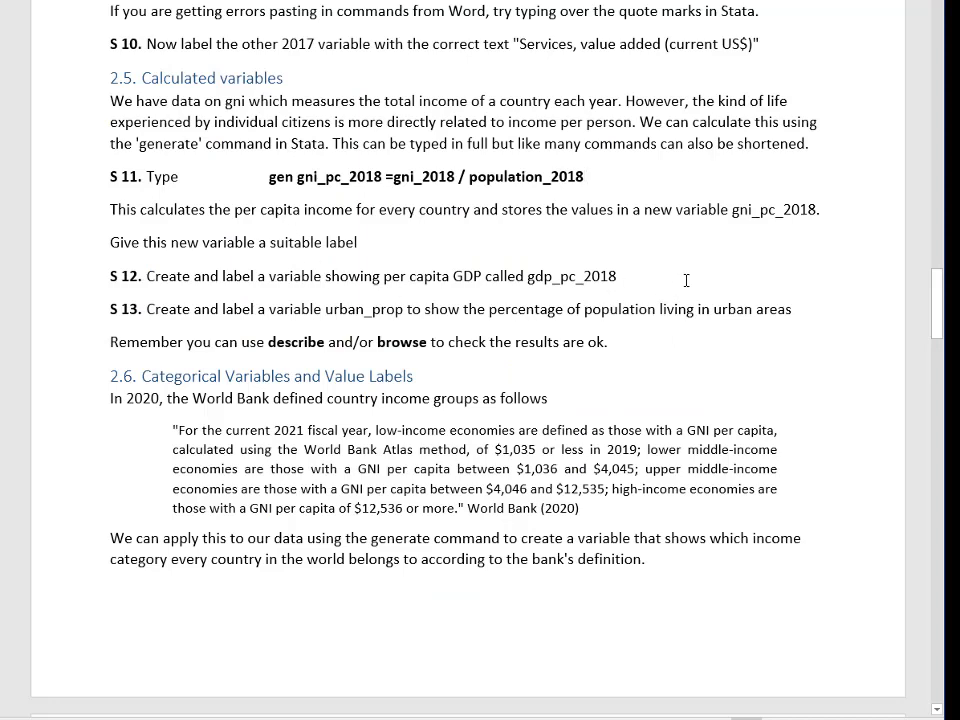
{"action": "key", "text": "alt+Tab"}
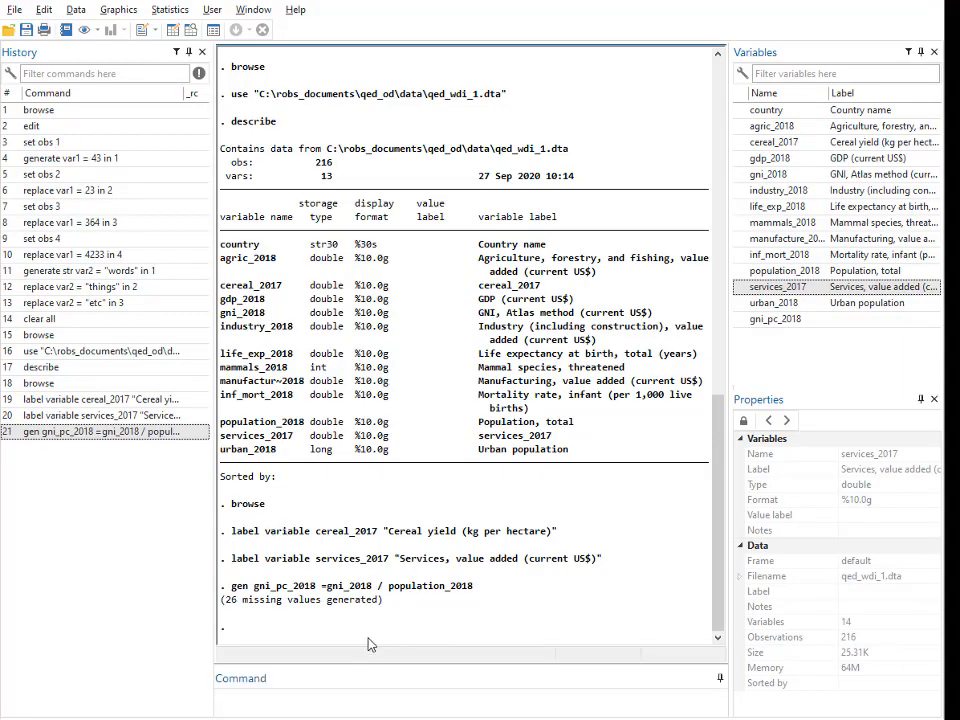
{"action": "key", "text": "alt+Tab"}
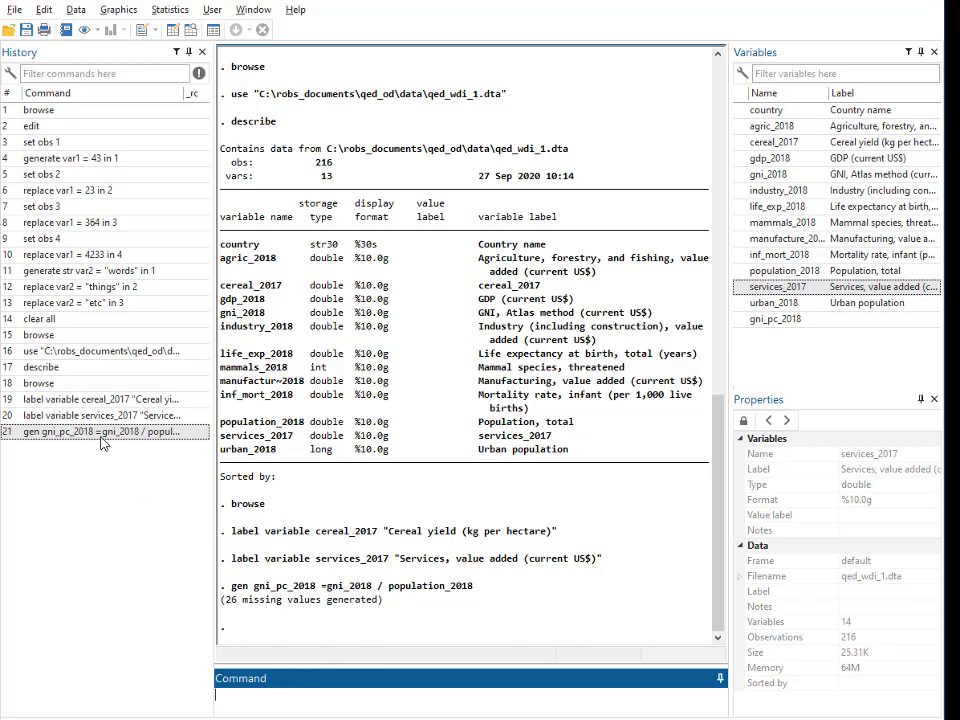
{"action": "left_click", "coordinate": [104, 431]}
{"action": "left_click", "coordinate": [253, 694]}
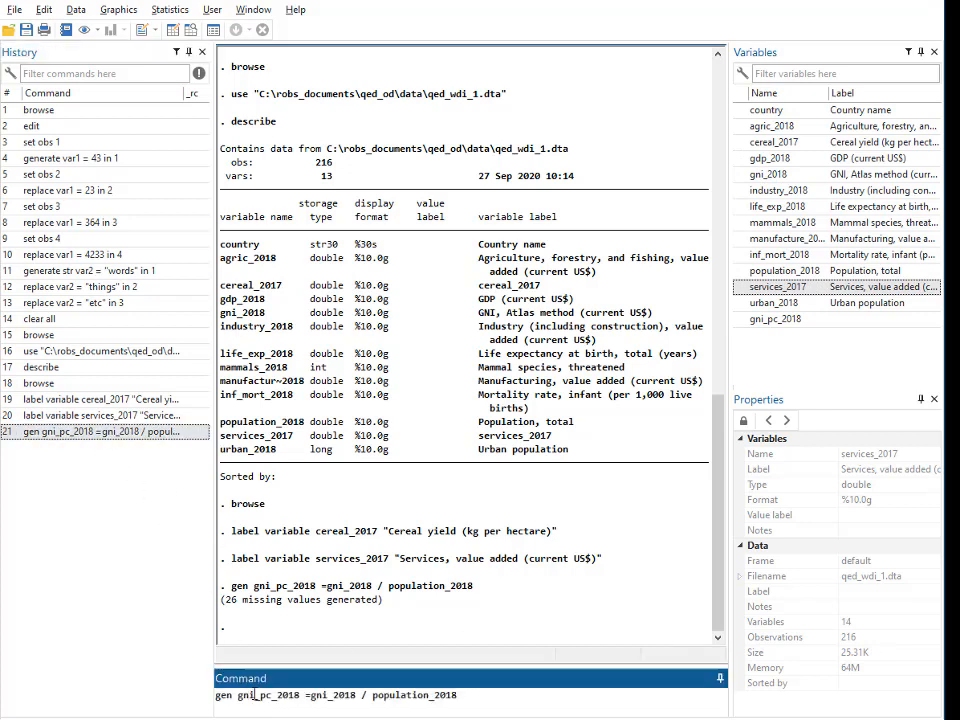
{"action": "key", "text": "BackSpace"}
{"action": "key", "text": "BackSpace"}
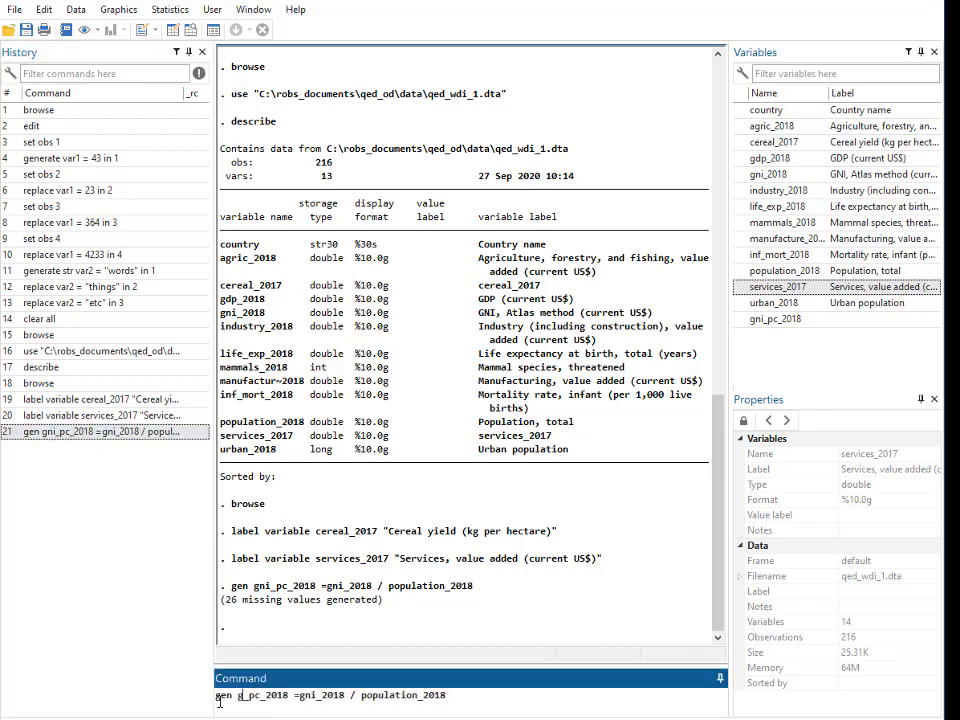
{"action": "type", "text": "dp"}
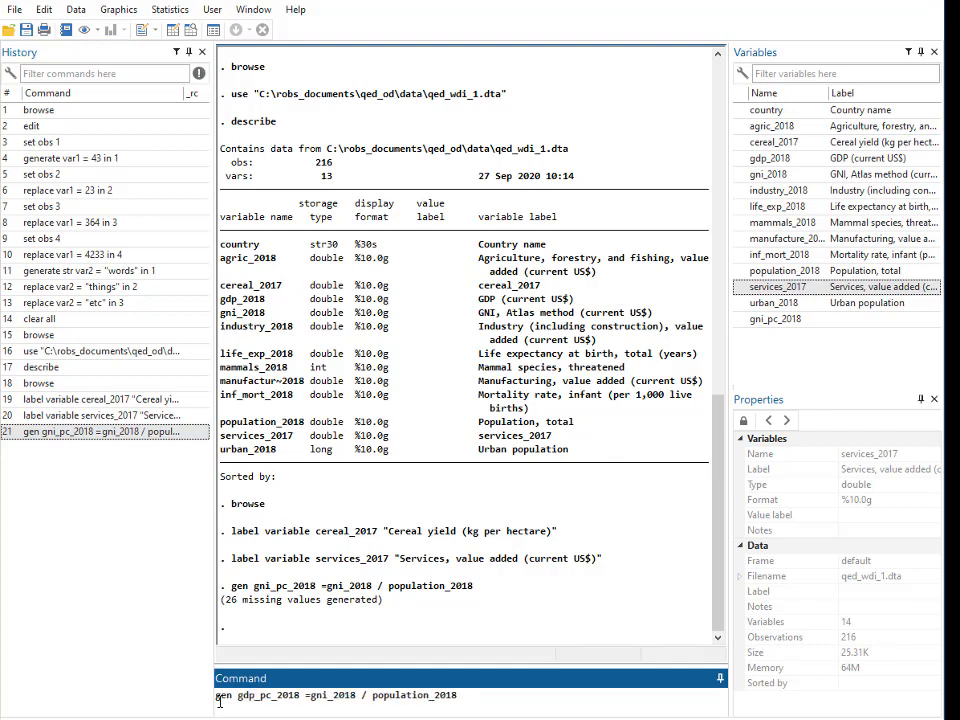
Step: Change the numerator in the gen command to gdp_2018 and run it to create gdp_pc_2018
{"action": "left_click", "coordinate": [323, 700]}
{"action": "key", "text": "BackSpace"}
{"action": "key", "text": "Delete"}
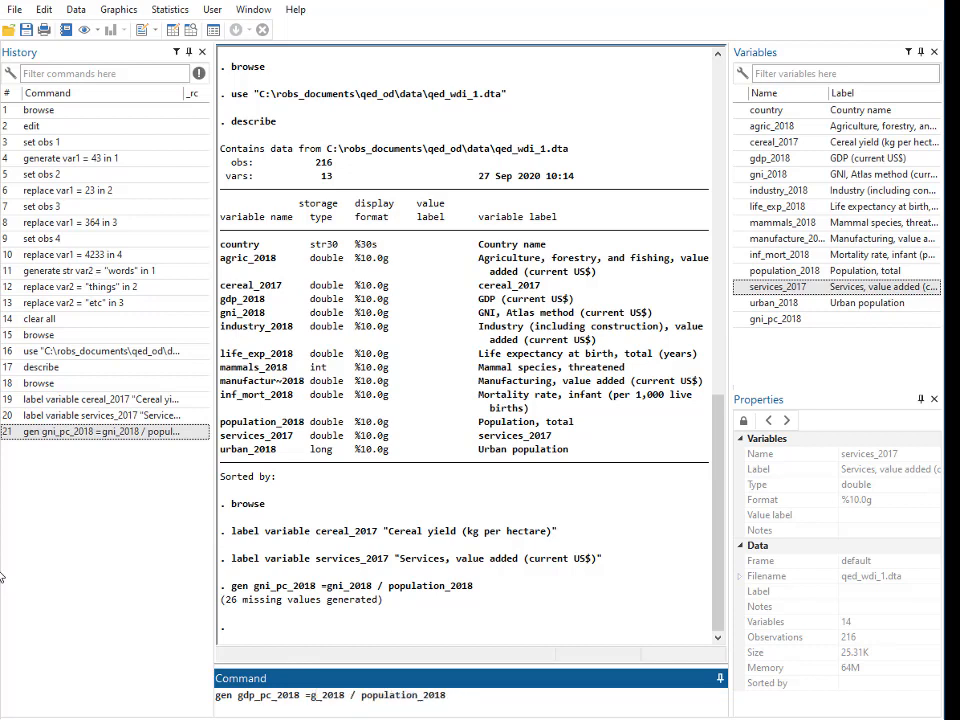
{"action": "type", "text": "dp"}
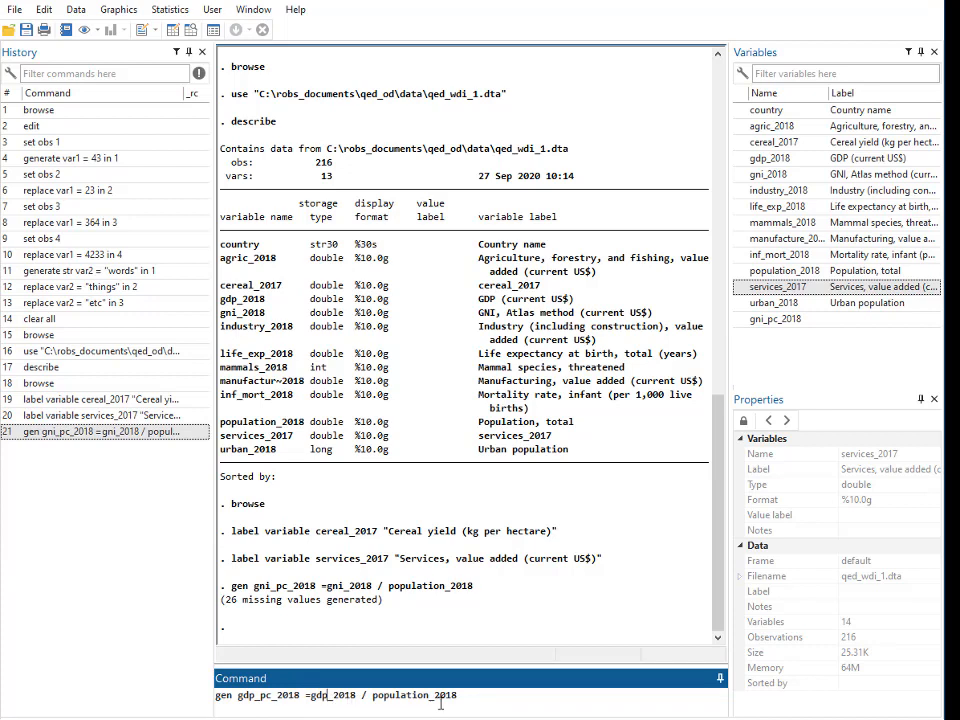
{"action": "left_click", "coordinate": [490, 698]}
{"action": "key", "text": "Return"}
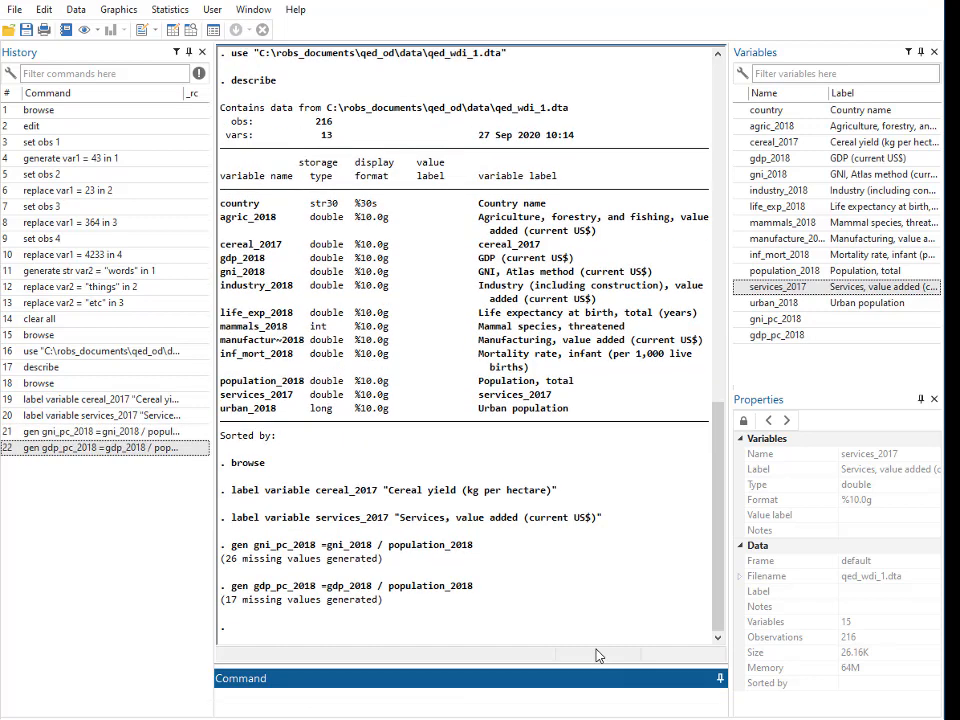
{"action": "left_click", "coordinate": [598, 656]}
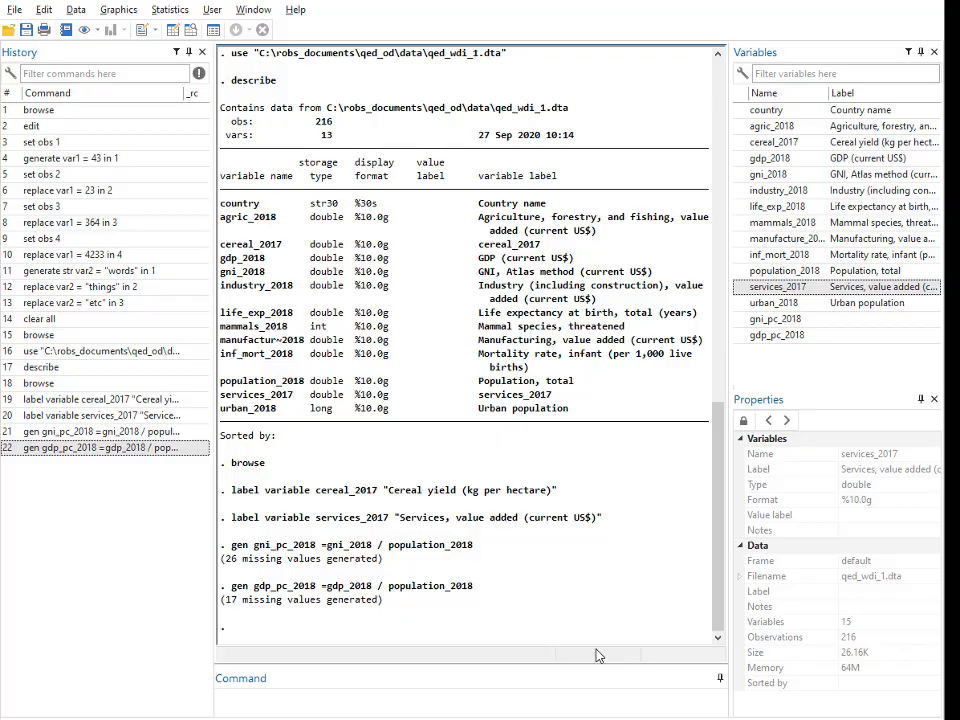
Step: Check the labelling instruction in Word and label gni_pc_2018 in Stata as "per capita GNI in 2018"
{"action": "key", "text": "alt+Tab"}
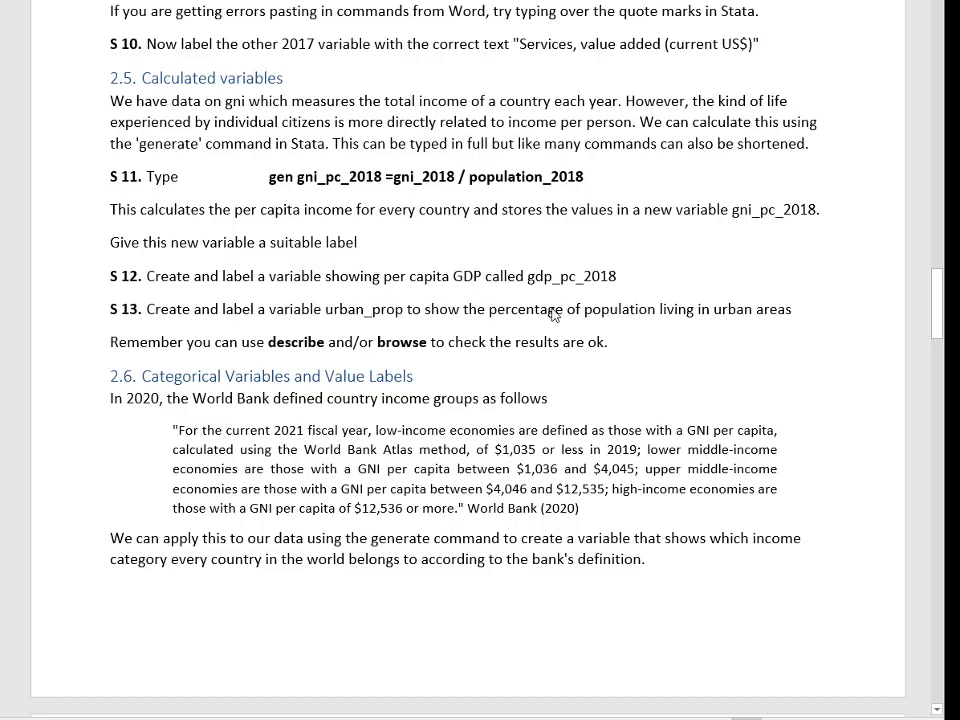
{"action": "key", "text": "alt+Tab"}
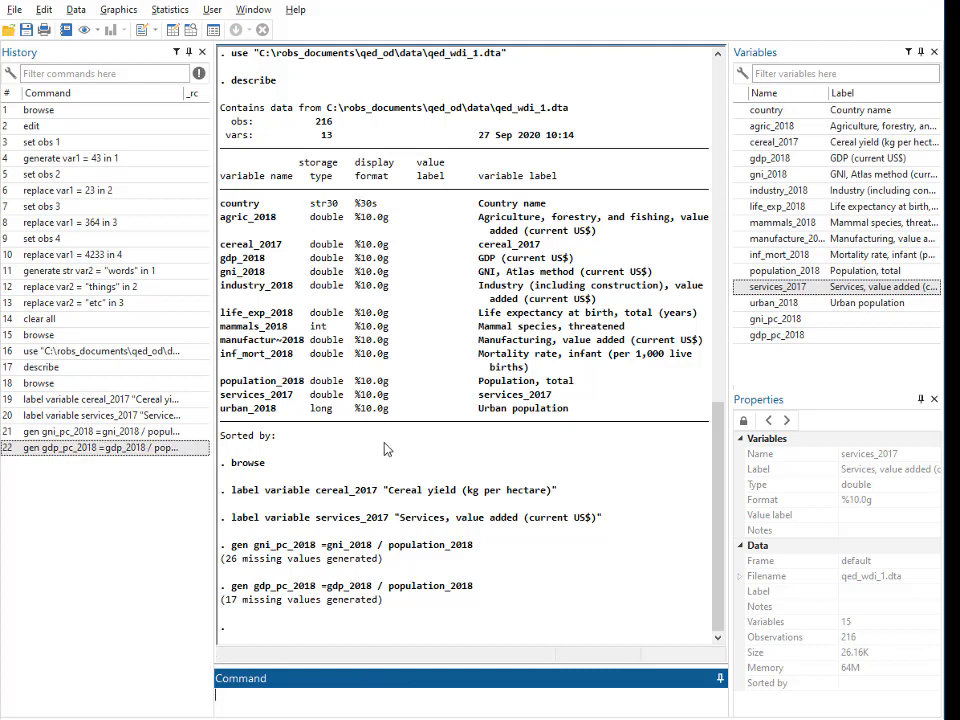
{"action": "type", "text": "label variabl"}
{"action": "type", "text": "e gni_"}
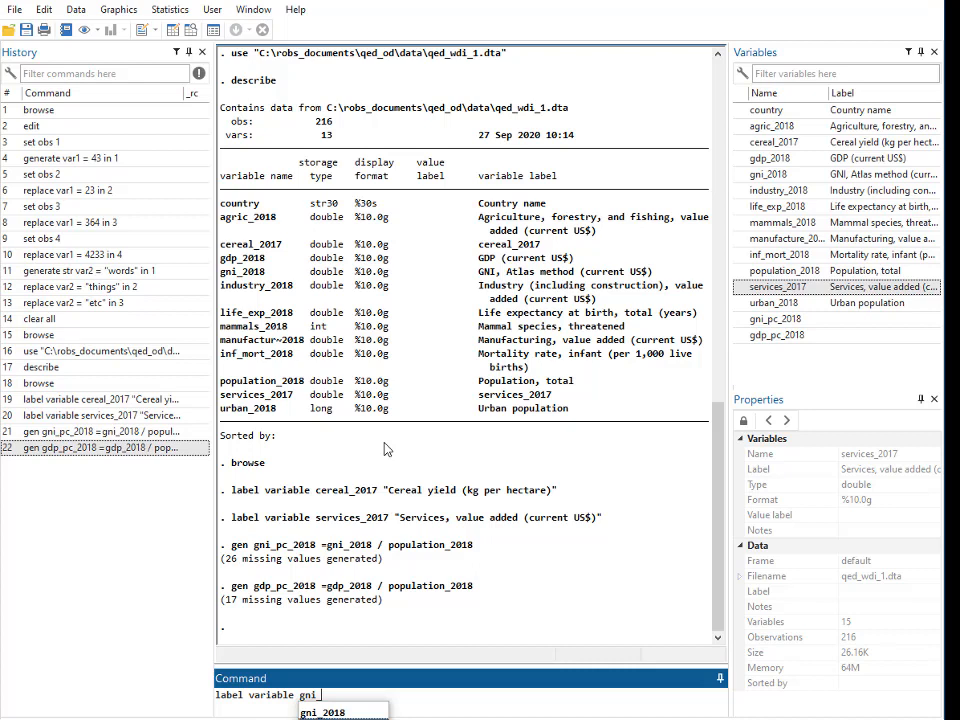
{"action": "type", "text": "pc_2018"}
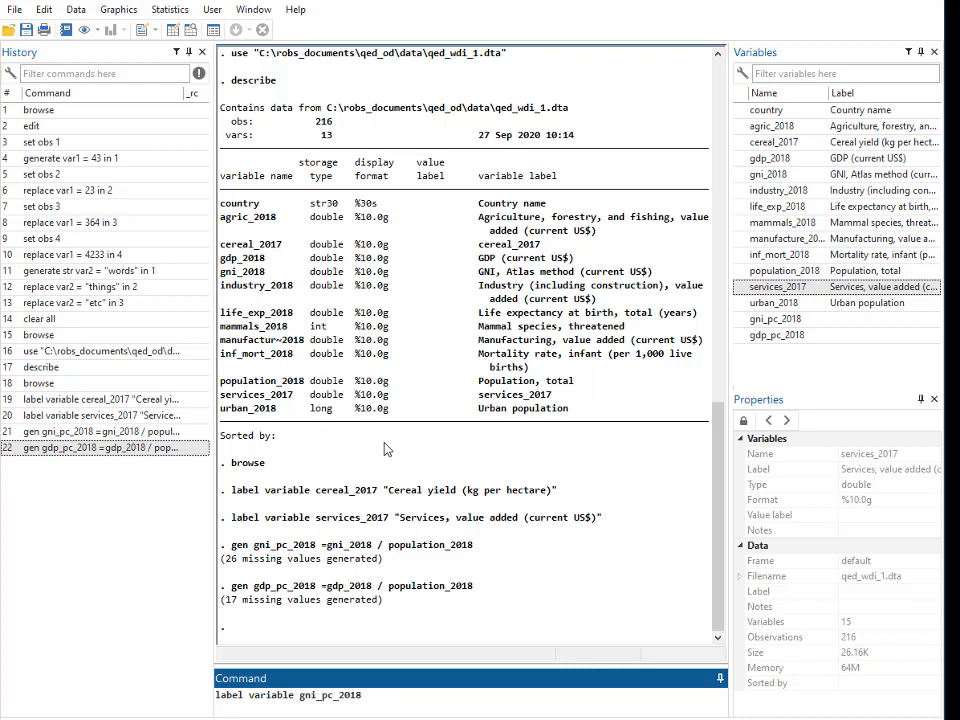
{"action": "type", "text": " \"per capita NG"}
{"action": "key", "text": "BackSpace"}
{"action": "type", "text": "in 2018\""}
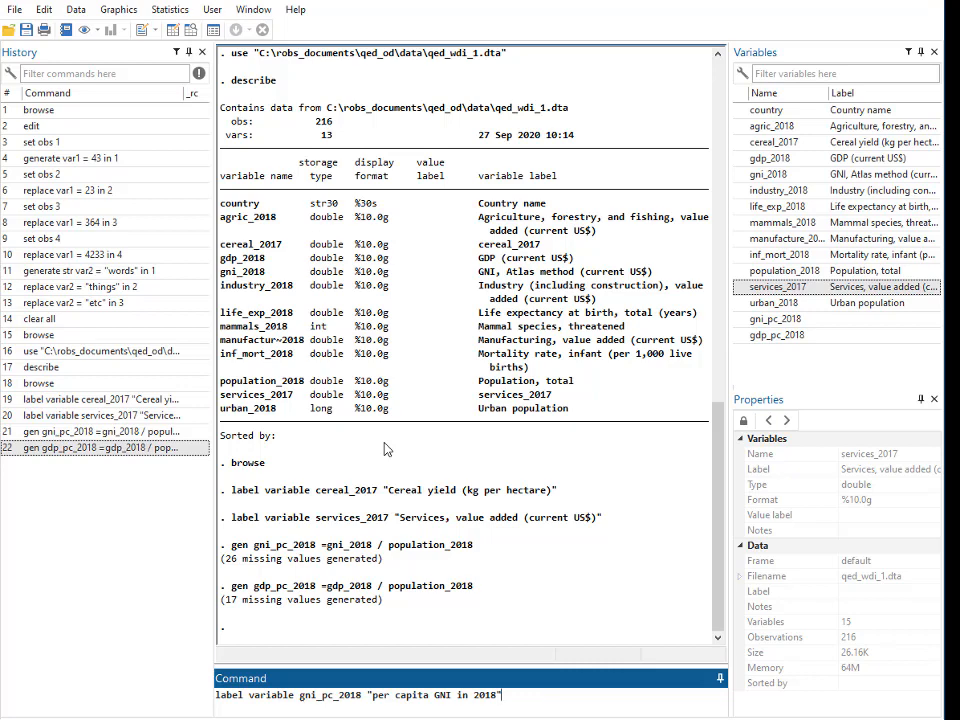
{"action": "key", "text": "Return"}
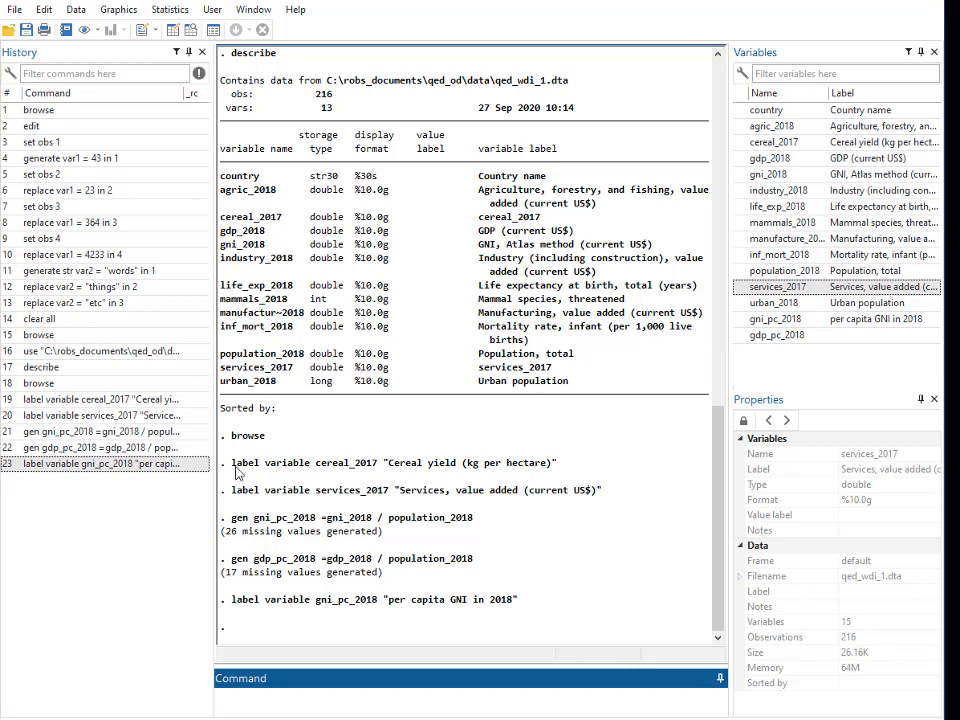
Step: Recall the gni_pc_2018 label command and change its variable to gdp_pc_2018
{"action": "left_click", "coordinate": [73, 461]}
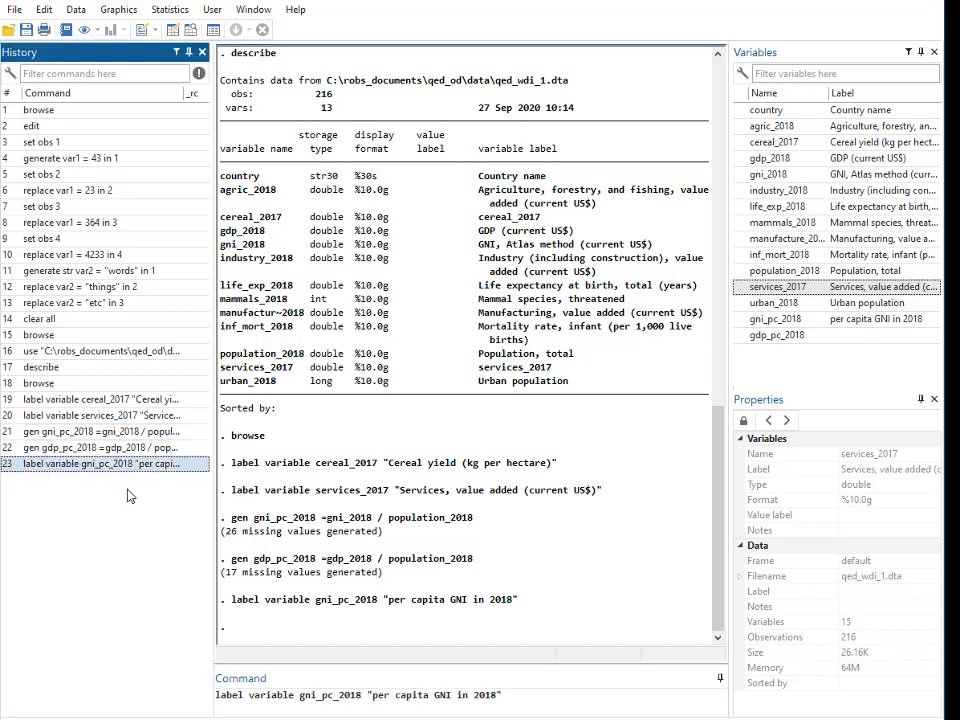
{"action": "left_click", "coordinate": [316, 694]}
{"action": "key", "text": "BackSpace"}
{"action": "key", "text": "BackSpace"}
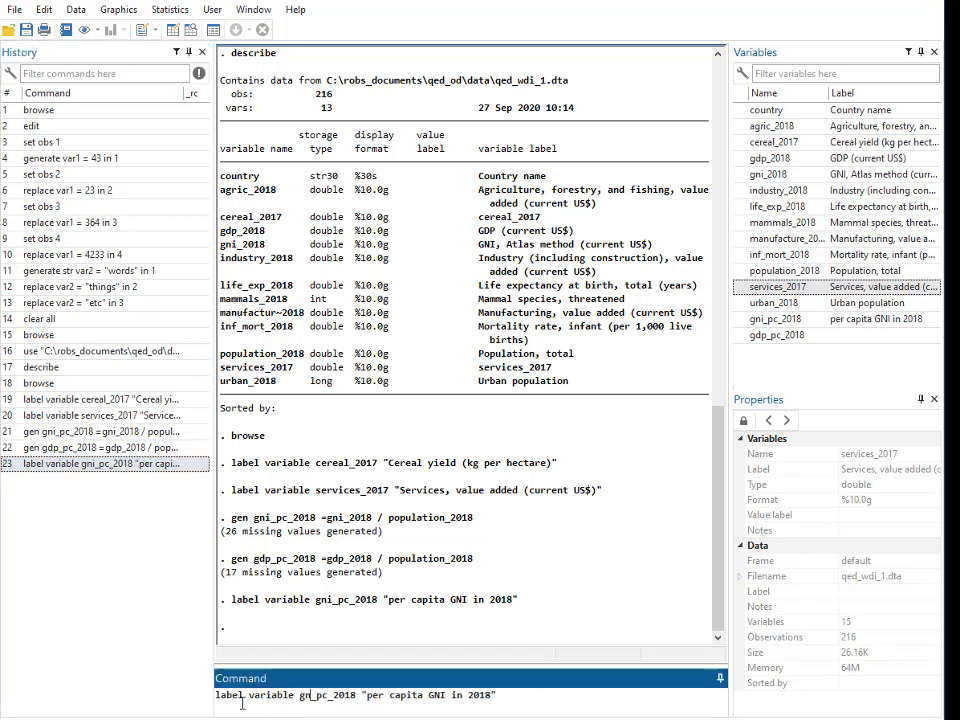
{"action": "type", "text": "dp"}
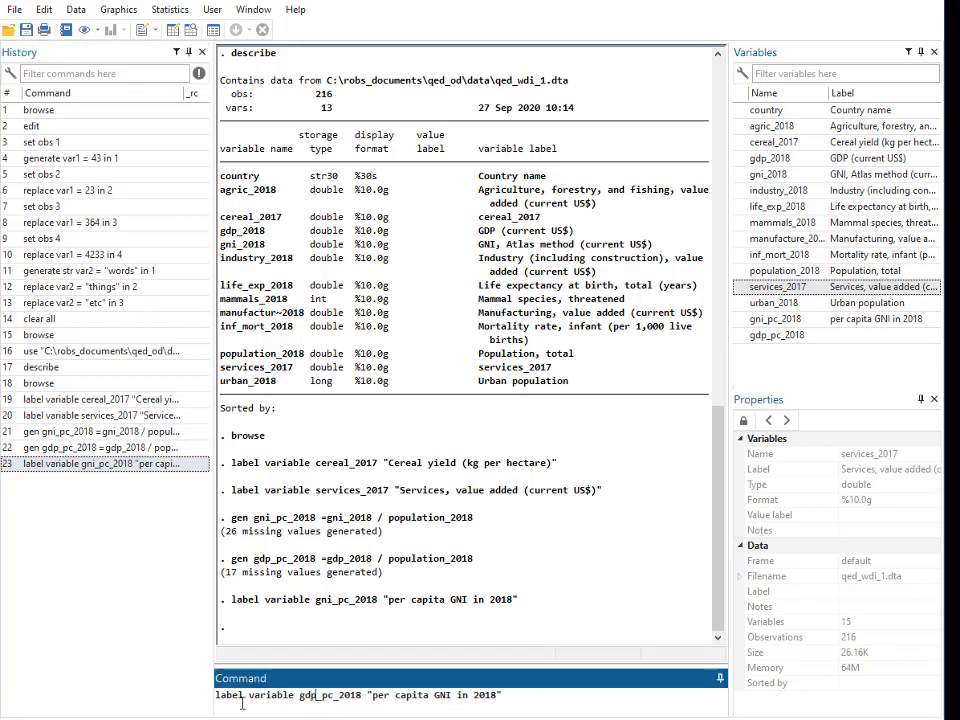
Step: Change the label text to "per capita GDP in 2018" and run the command
{"action": "left_click", "coordinate": [452, 694]}
{"action": "key", "text": "BackSpace"}
{"action": "key", "text": "BackSpace"}
{"action": "type", "text": "DP"}
{"action": "left_click", "coordinate": [535, 698]}
{"action": "key", "text": "Return"}
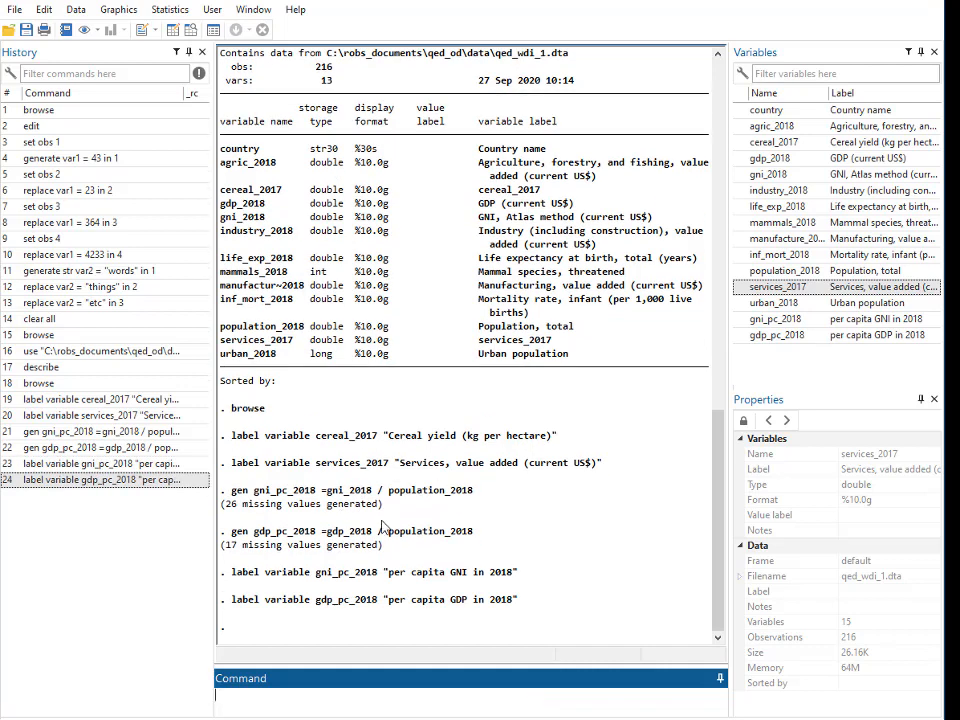
{"action": "left_click", "coordinate": [472, 605]}
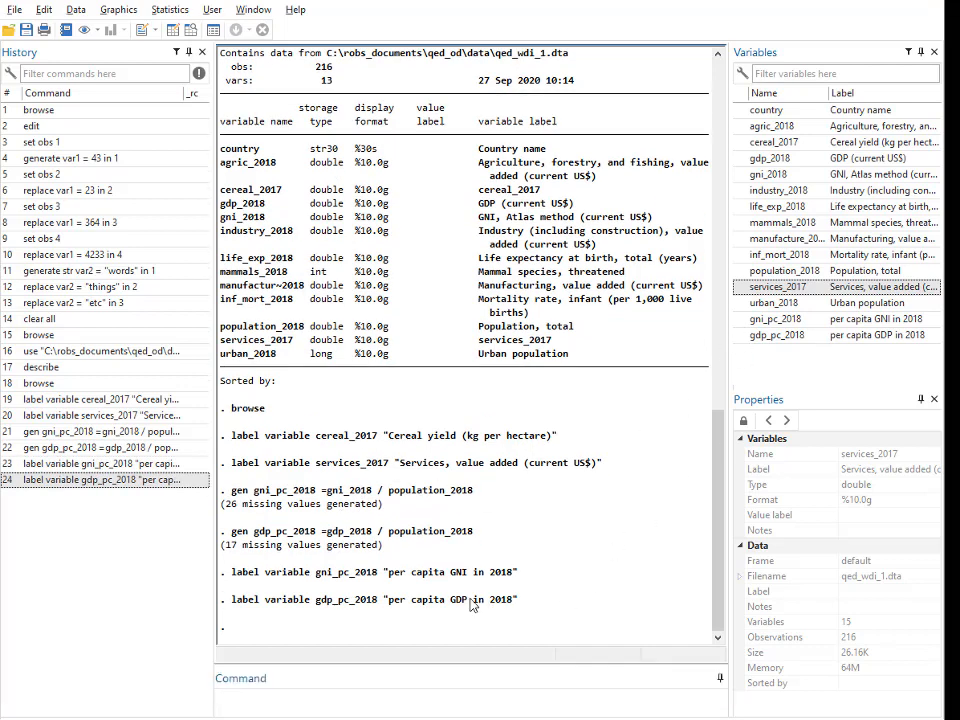
Step: Read task S 13 in Word and enter "gen urban_prop = urban_2018 /population_2018" in Stata without running it
{"action": "key", "text": "alt+Tab"}
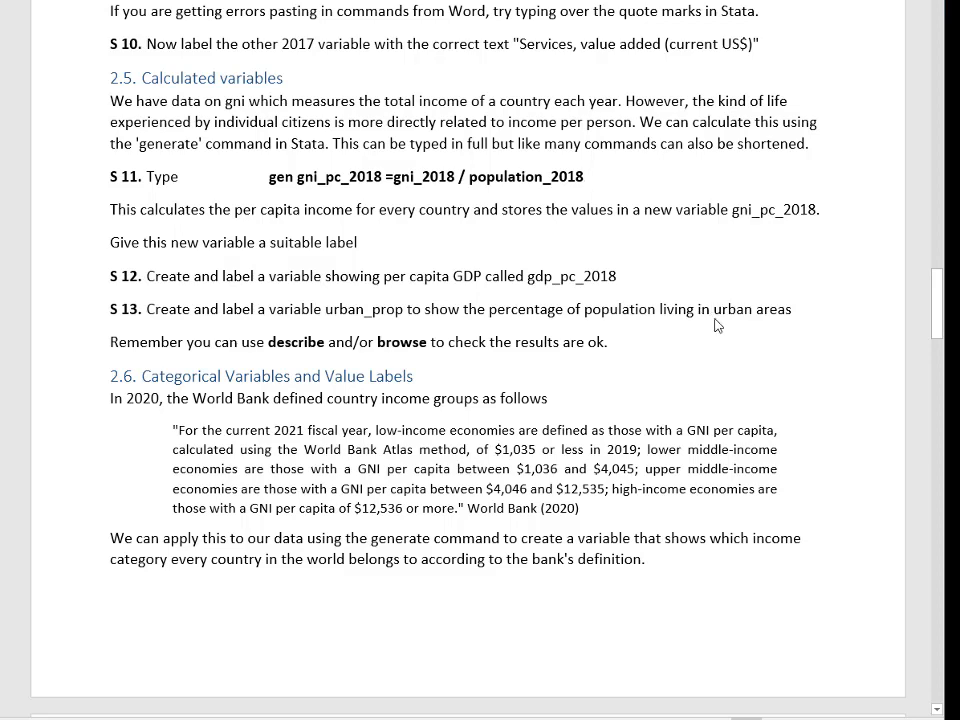
{"action": "key", "text": "alt+Tab"}
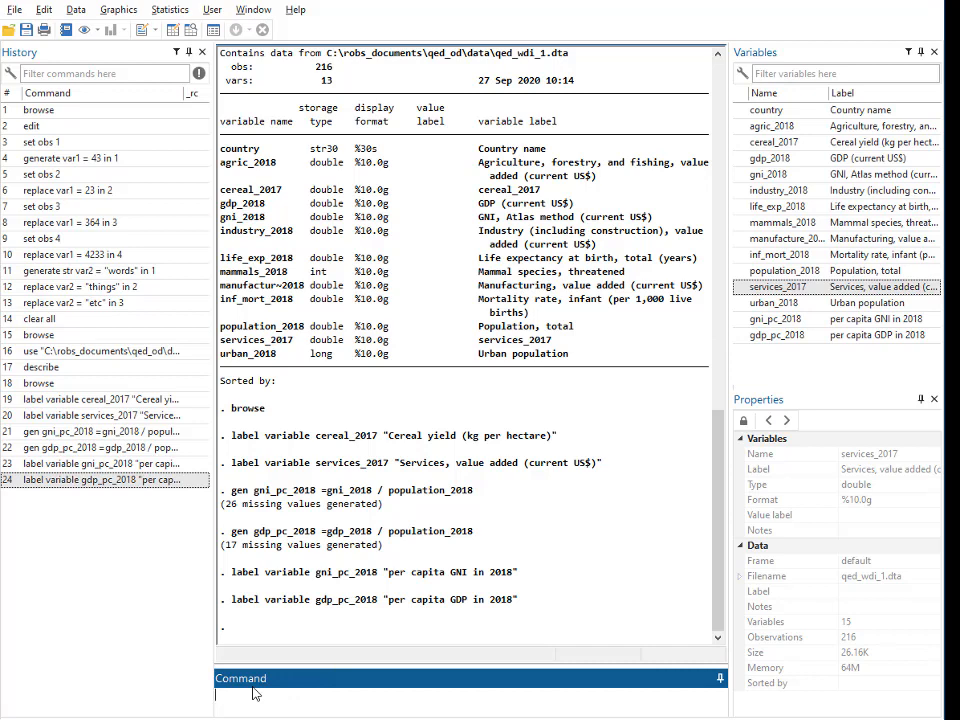
{"action": "type", "text": "gen urban_prop ="}
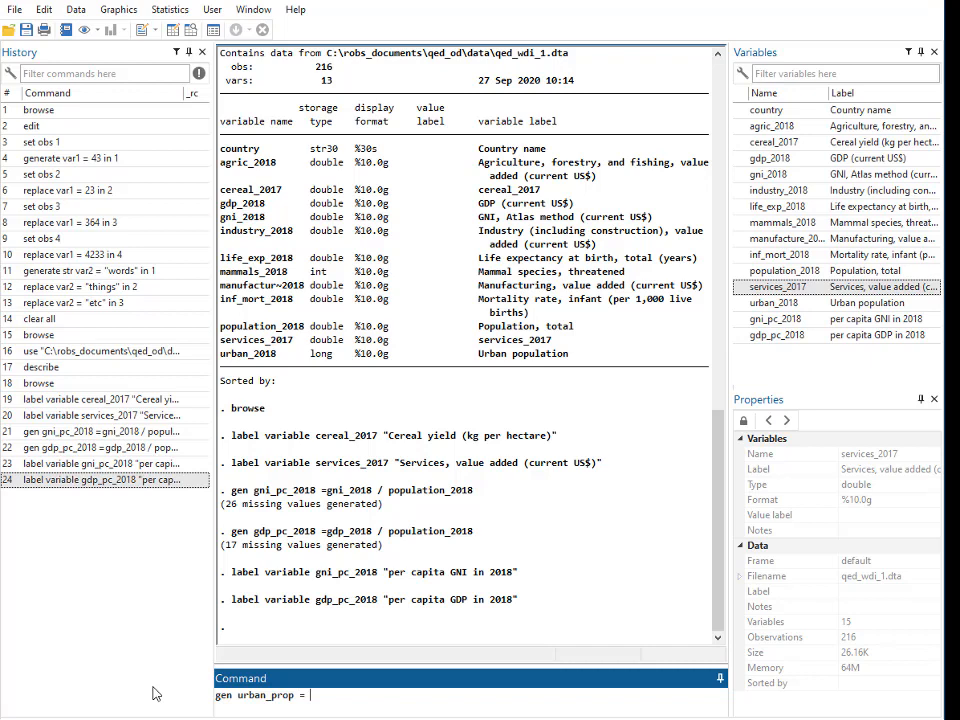
{"action": "type", "text": "urba"}
{"action": "key", "text": "Tab"}
{"action": "key", "text": "BackSpace"}
{"action": "key", "text": "BackSpace"}
{"action": "key", "text": "BackSpace"}
{"action": "key", "text": "BackSpace"}
{"action": "key", "text": "BackSpace"}
{"action": "key", "text": "BackSpace"}
{"action": "key", "text": "Tab"}
{"action": "type", "text": "/pop"}
{"action": "key", "text": "Tab"}
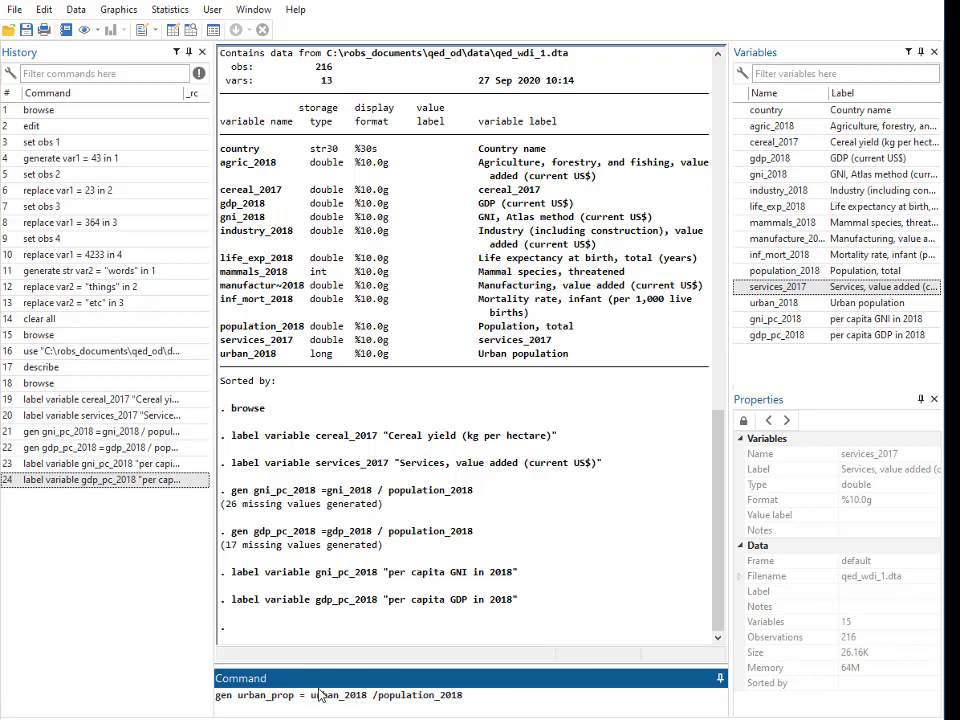
Step: Insert "100 *" before urban_2018 in the gen command and run it to create urban_prop as a percentage
{"action": "type", "text": "10"}
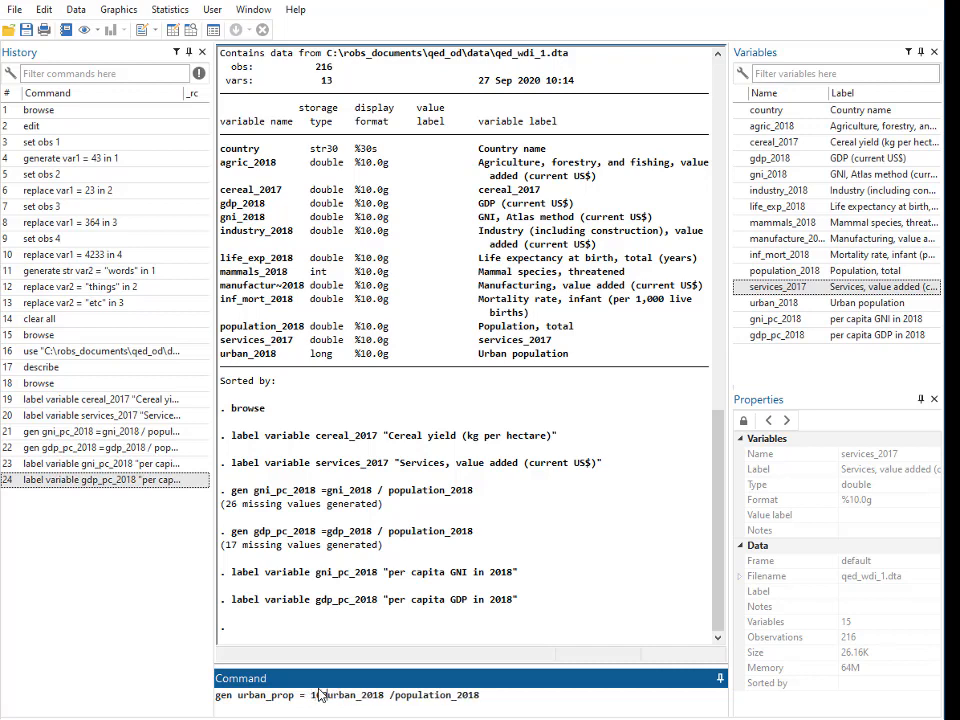
{"action": "type", "text": "0 *"}
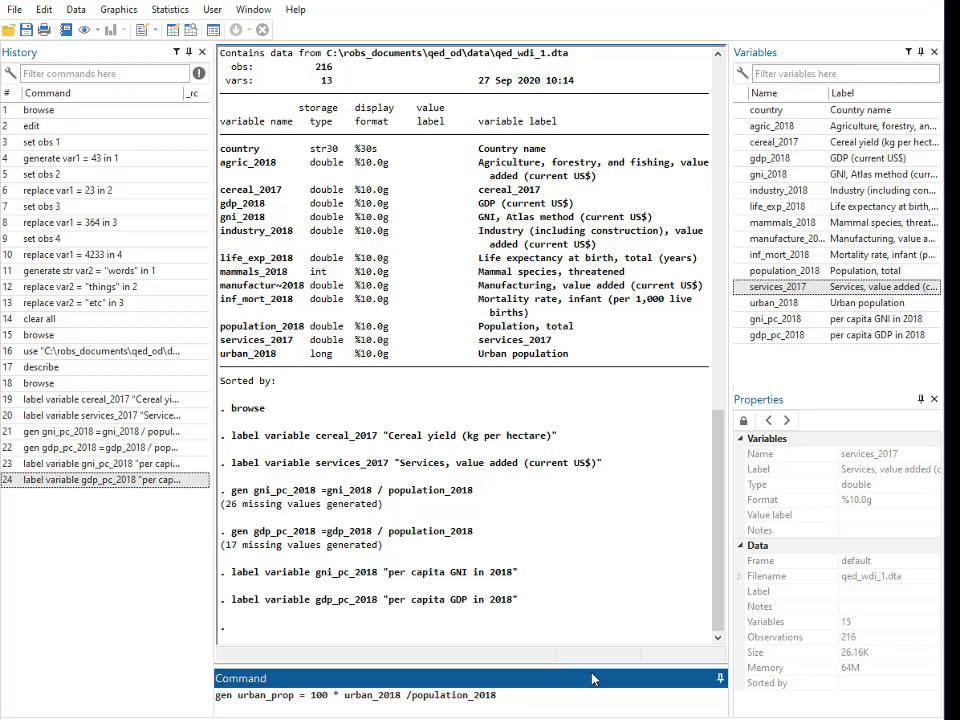
{"action": "key", "text": "Return"}
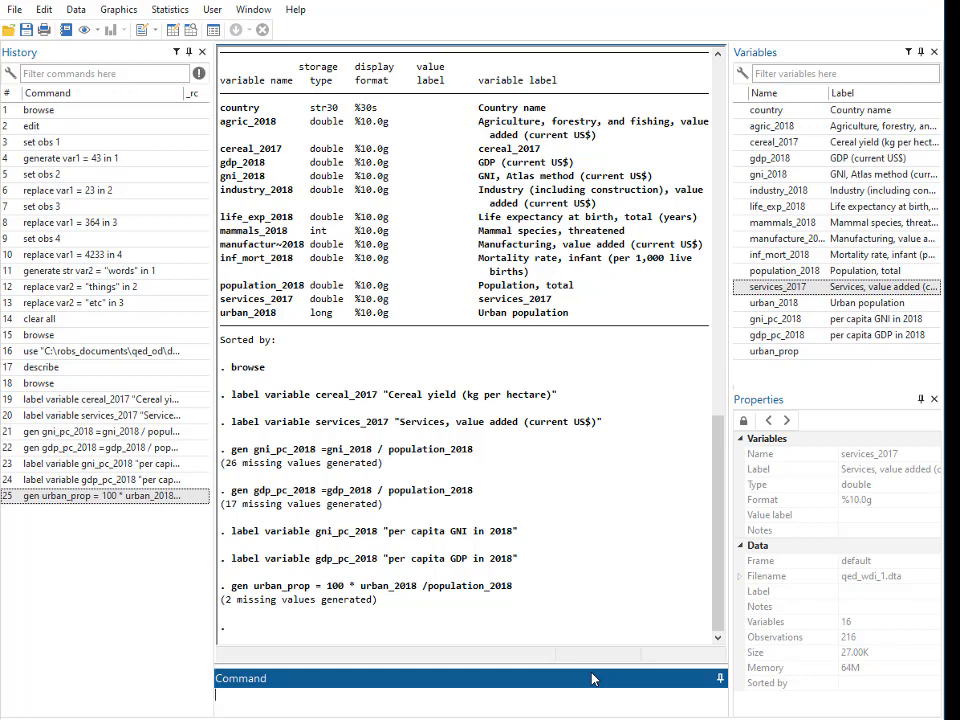
Step: Label the variable urban_prop as "Urban population, % of total"
{"action": "type", "text": "label variable urb"}
{"action": "key", "text": "BackSpace"}
{"action": "type", "text": "rban_"}
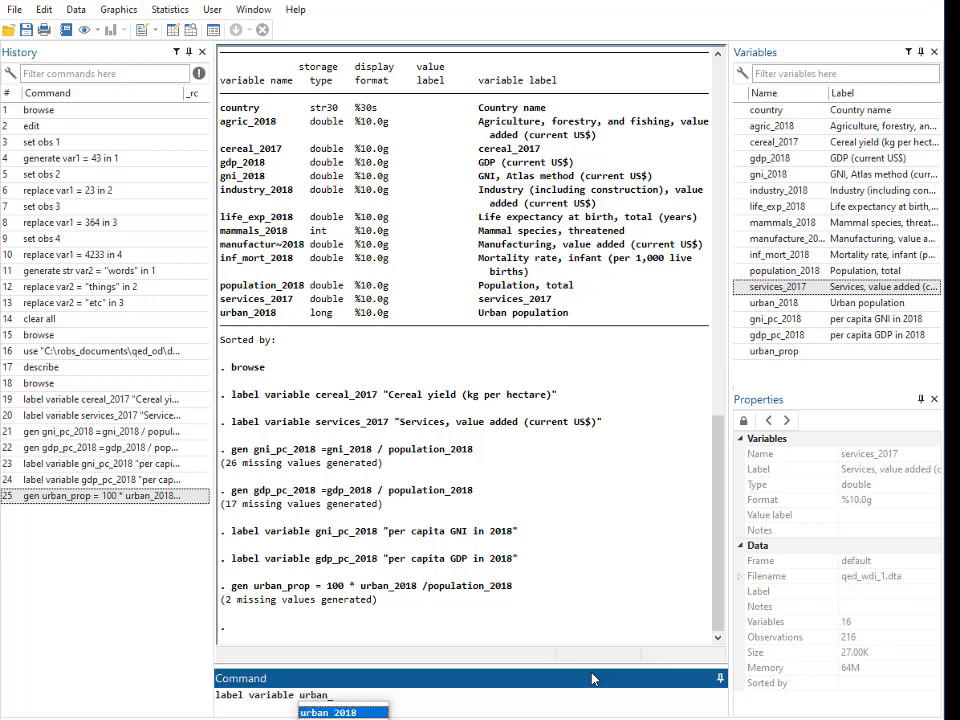
{"action": "type", "text": "prop"}
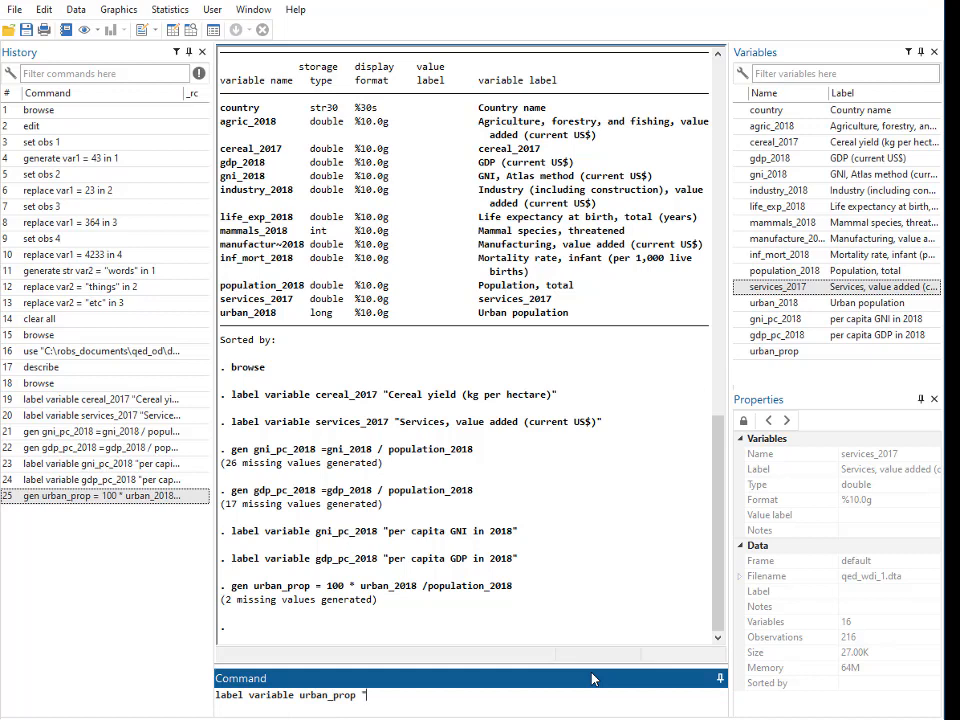
{"action": "type", "text": "\"Pec"}
{"action": "type", "text": "ban p"}
{"action": "type", "text": "opulatio"}
{"action": "type", "text": "n, % of "}
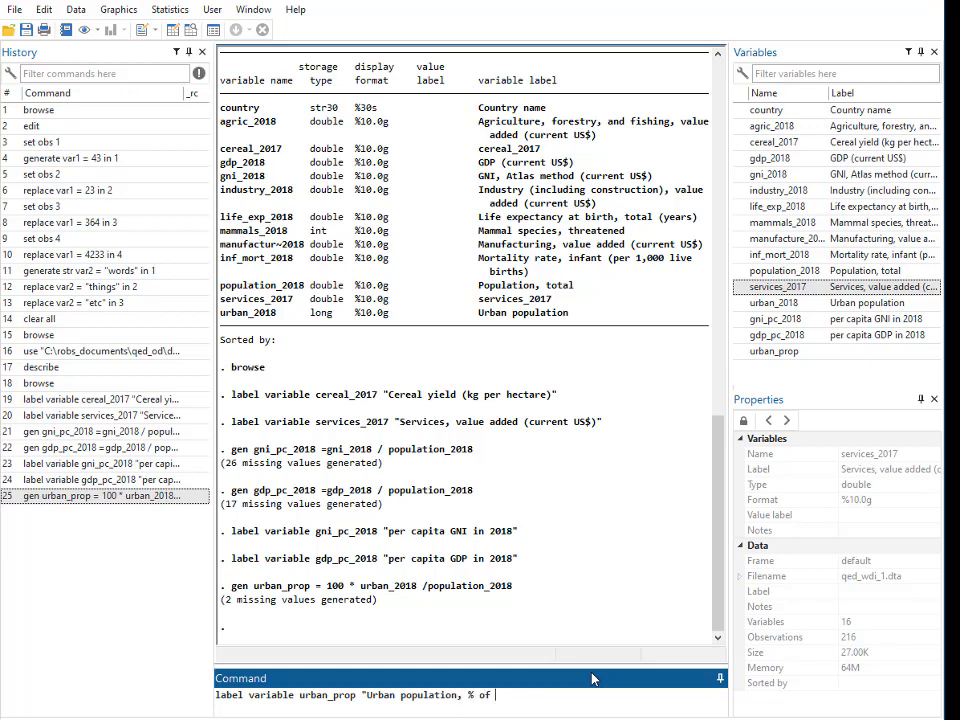
{"action": "type", "text": "total\""}
{"action": "key", "text": "Return"}
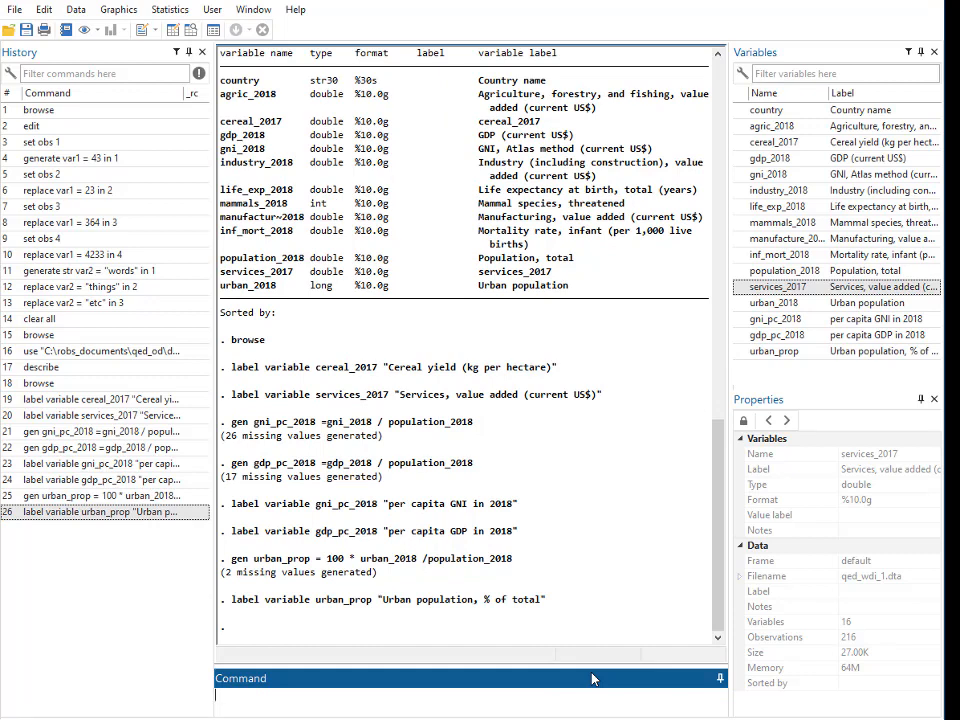
{"action": "type", "text": "brwose"}
{"action": "key", "text": "BackSpace"}
{"action": "key", "text": "BackSpace"}
{"action": "key", "text": "Return"}
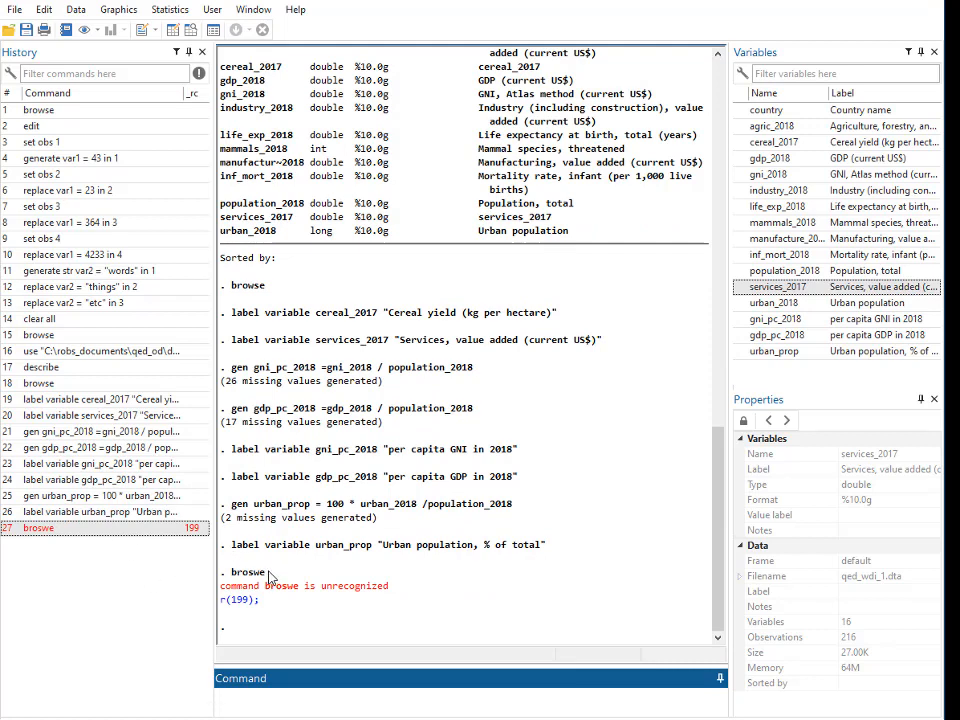
Step: Browse the dataset and examine the values of gni_pc_2018, gdp_pc_2018 and urban_prop
{"action": "type", "text": "browse"}
{"action": "key", "text": "Return"}
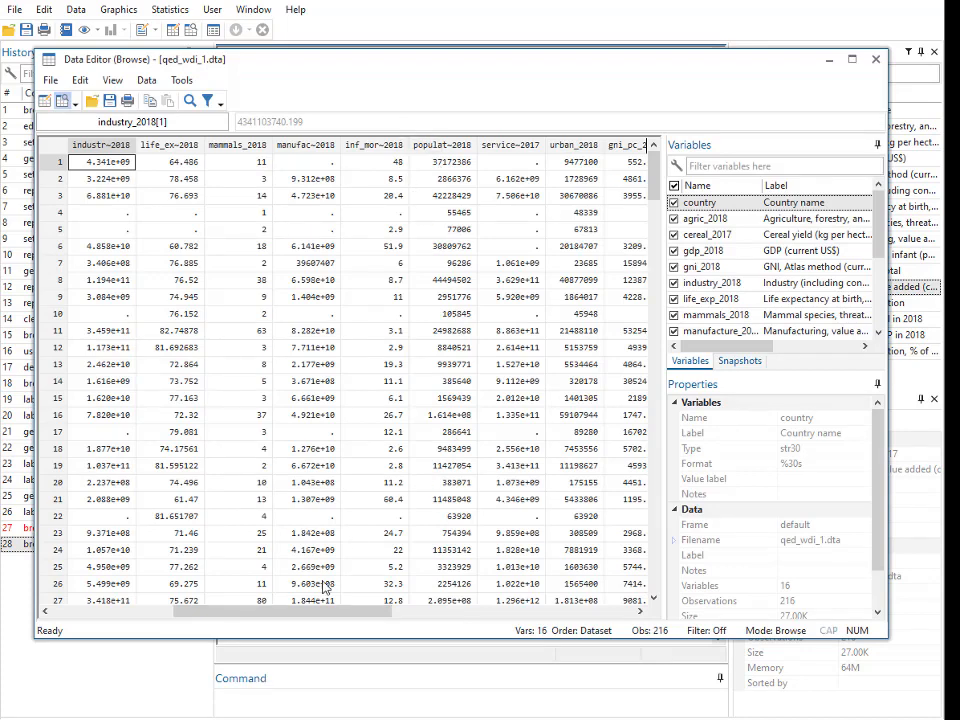
{"action": "left_click_drag", "start_coordinate": [321, 618], "coordinate": [444, 617]}
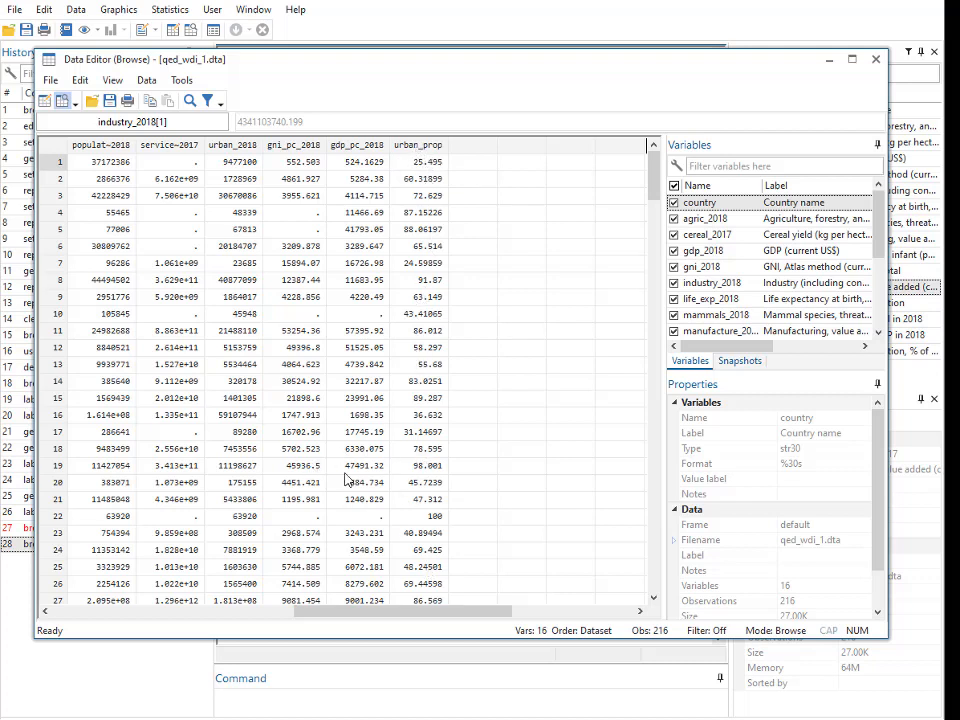
Step: Examine the second observation's values from urban_prop back to services_2017, and compare the dataset's first and last columns
{"action": "left_click", "coordinate": [416, 180]}
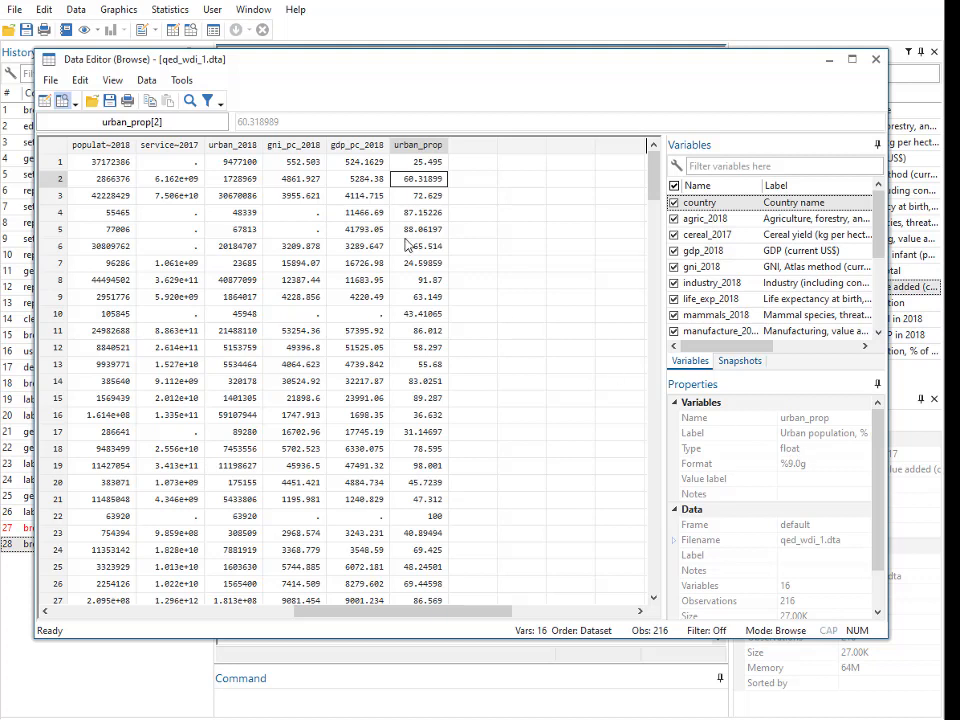
{"action": "key", "text": "Left"}
{"action": "key", "text": "Left"}
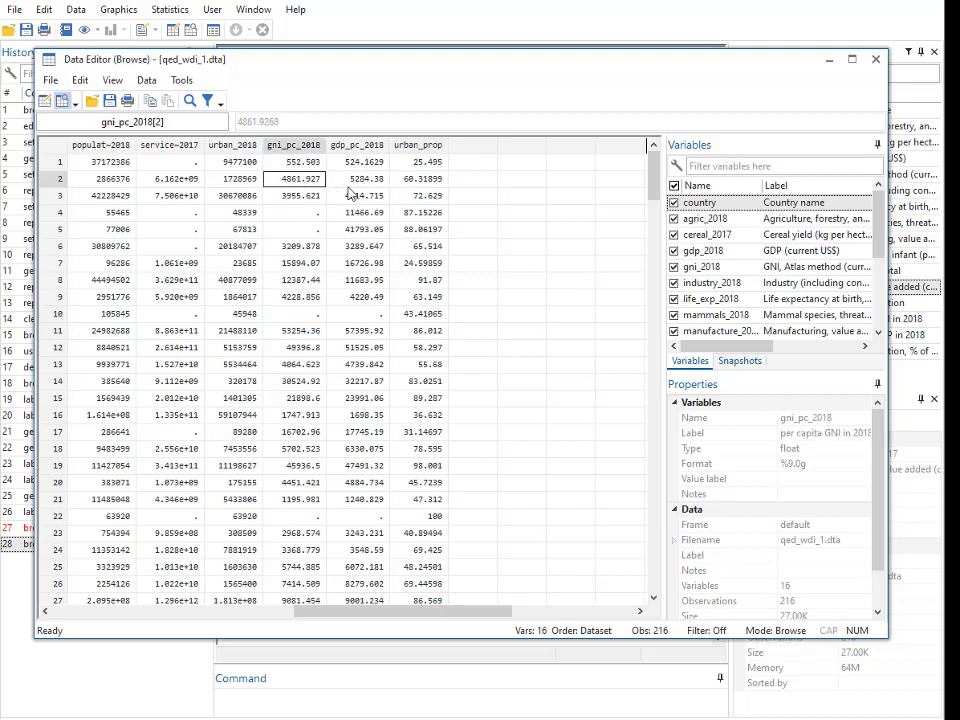
{"action": "key", "text": "Left"}
{"action": "key", "text": "Left"}
{"action": "key", "text": "Right"}
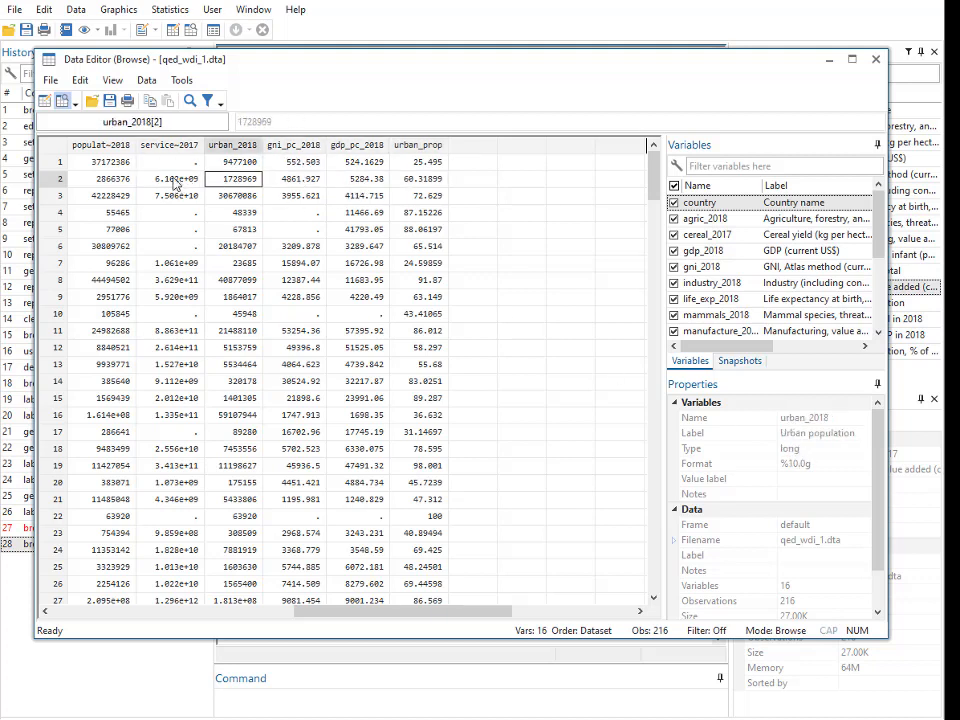
{"action": "key", "text": "Left"}
{"action": "key", "text": "Left"}
{"action": "key", "text": "Right"}
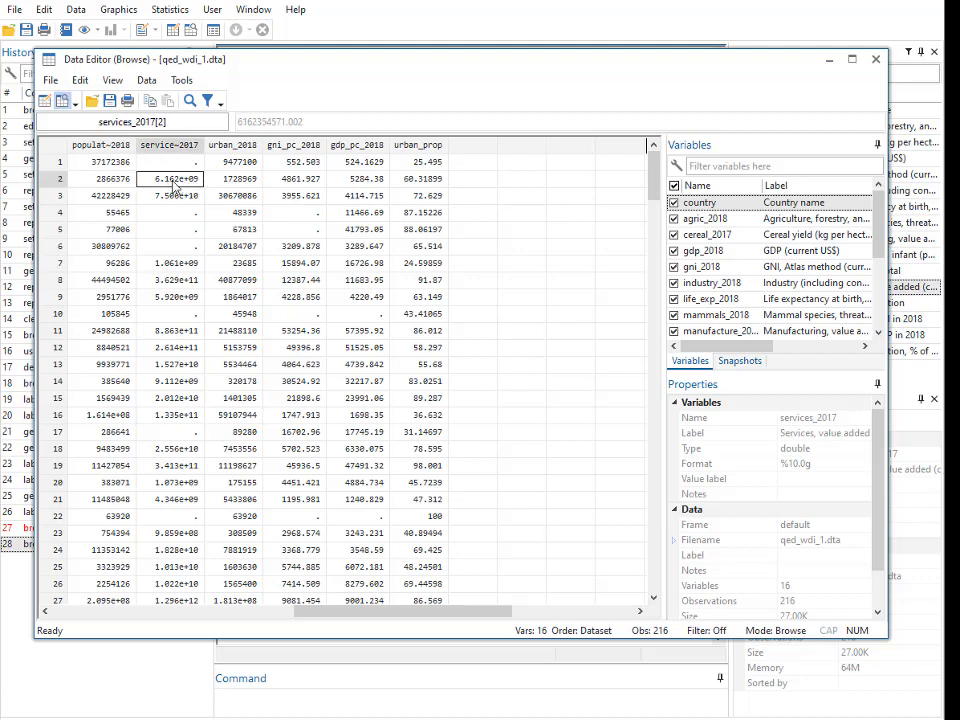
{"action": "left_click", "coordinate": [220, 612]}
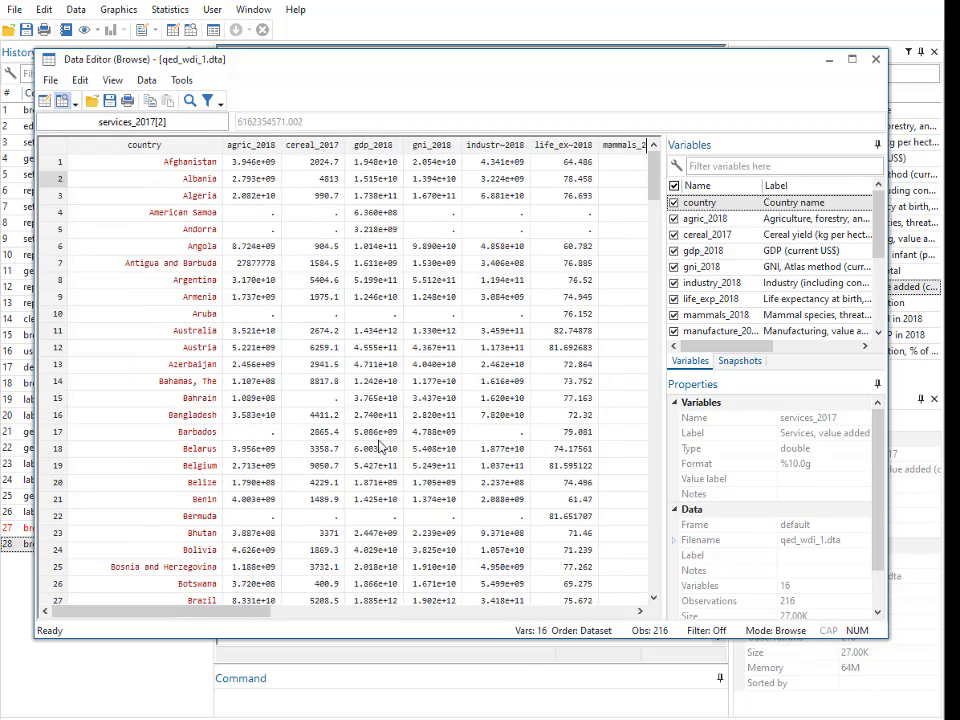
{"action": "left_click_drag", "start_coordinate": [220, 620], "coordinate": [505, 617]}
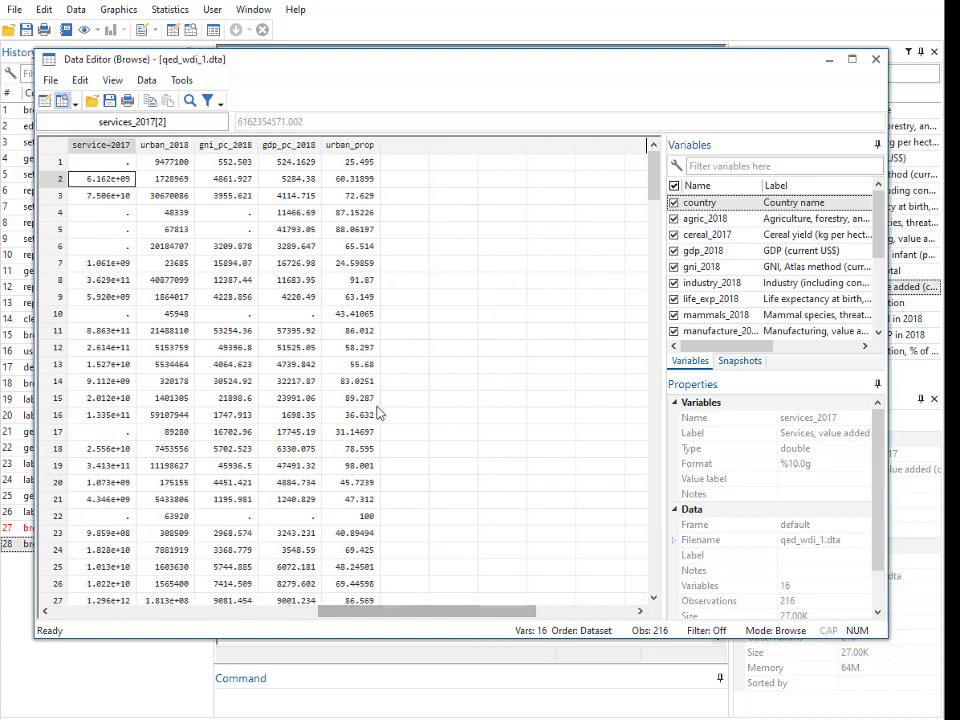
Step: Check the properties of gdp_pc_2018 and urban_prop and the labels of the new variables, and return to the Word worksheet
{"action": "left_click", "coordinate": [350, 246]}
{"action": "left_click", "coordinate": [310, 246]}
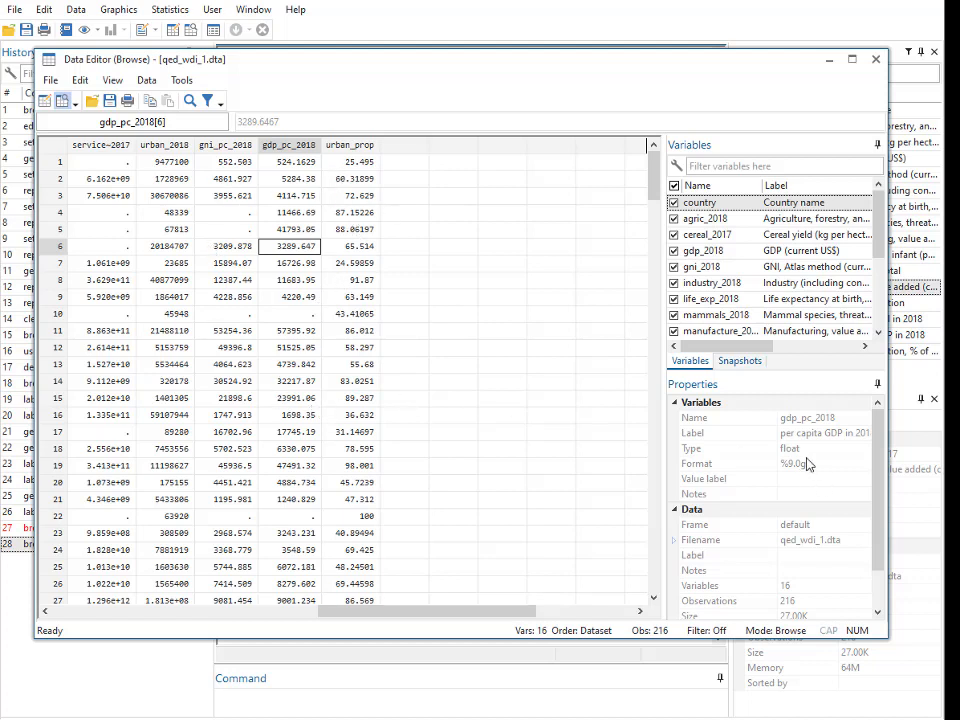
{"action": "left_click", "coordinate": [349, 148]}
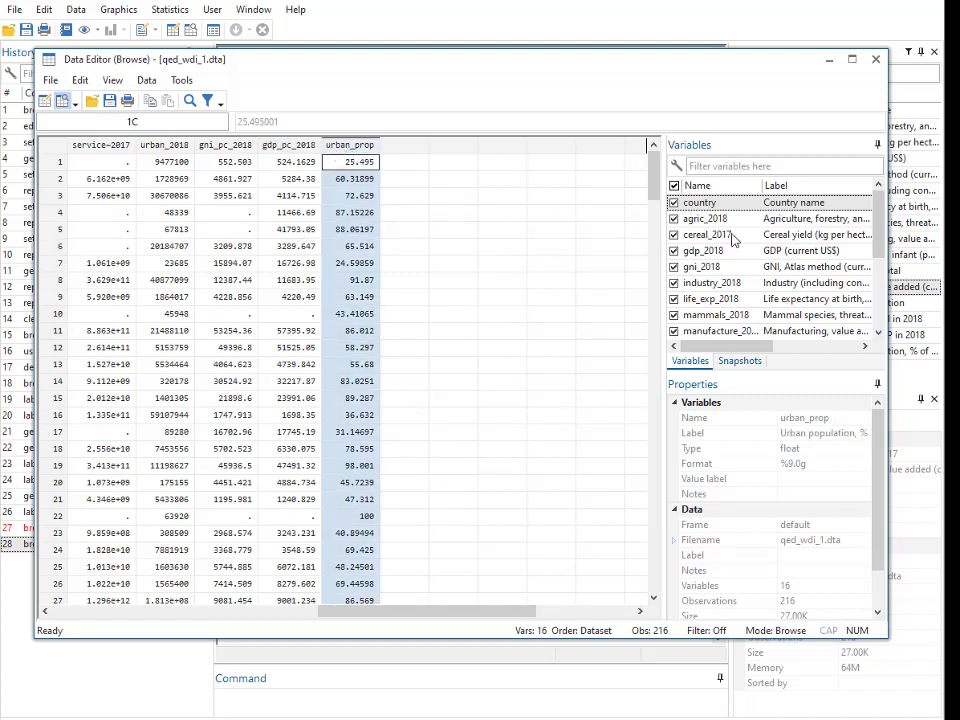
{"action": "scroll", "coordinate": [810, 316], "scroll_direction": "down", "scroll_amount": 3}
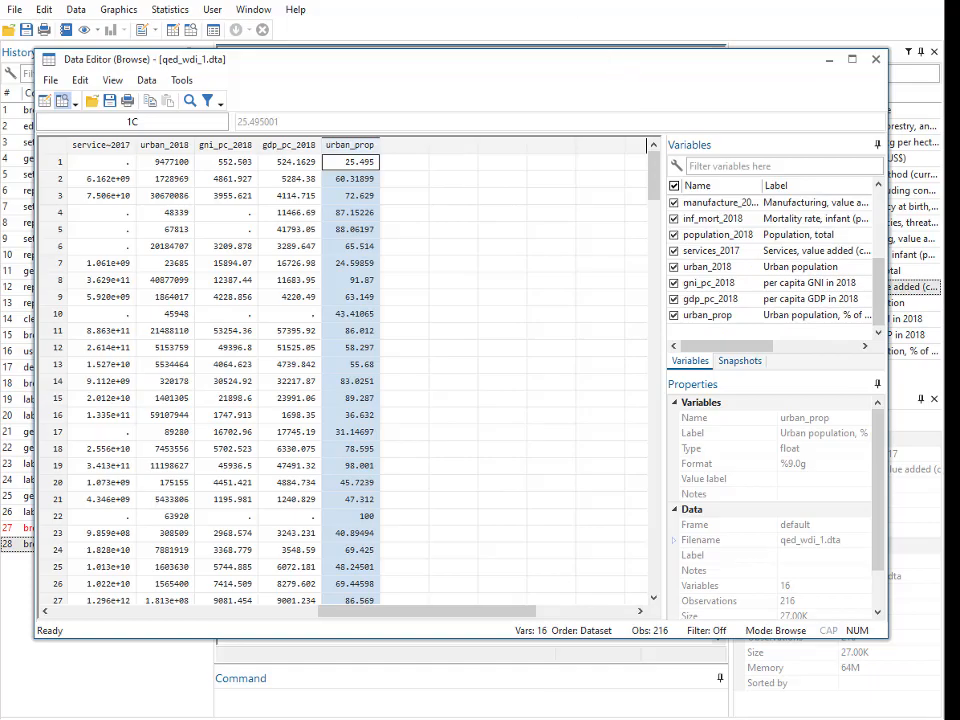
{"action": "key", "text": "alt+Tab"}
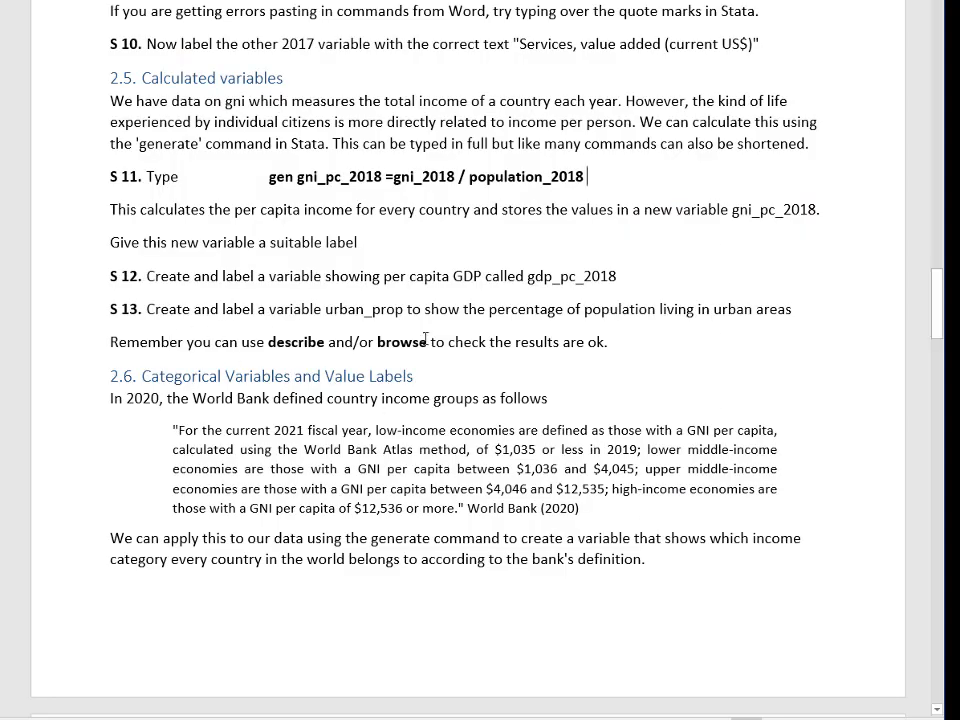